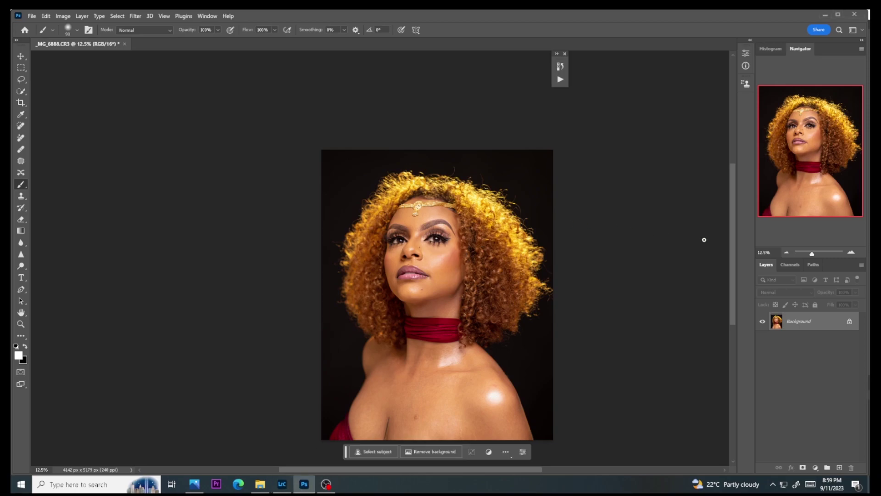
Switch to Lightroom Classic and compare the portrait before and after its Develop adjustments, ending in the single-photo view
scroll(732, 304, "down", 3)
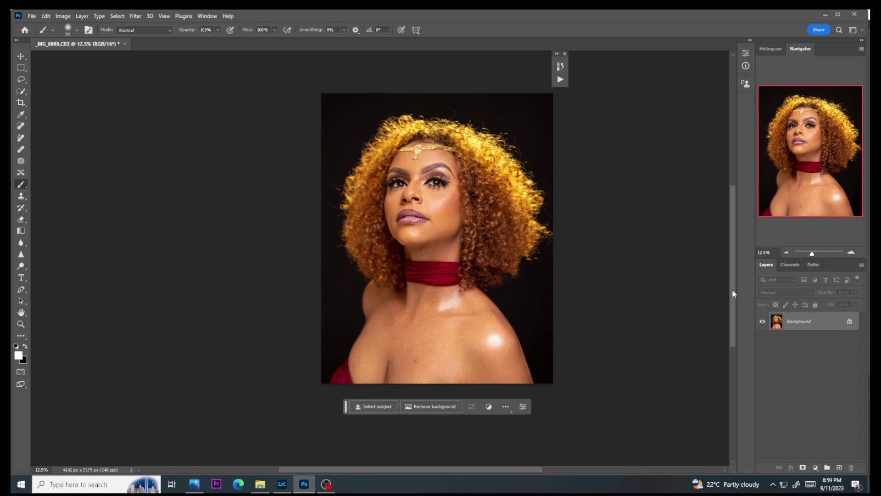
scroll(731, 293, "up", 1)
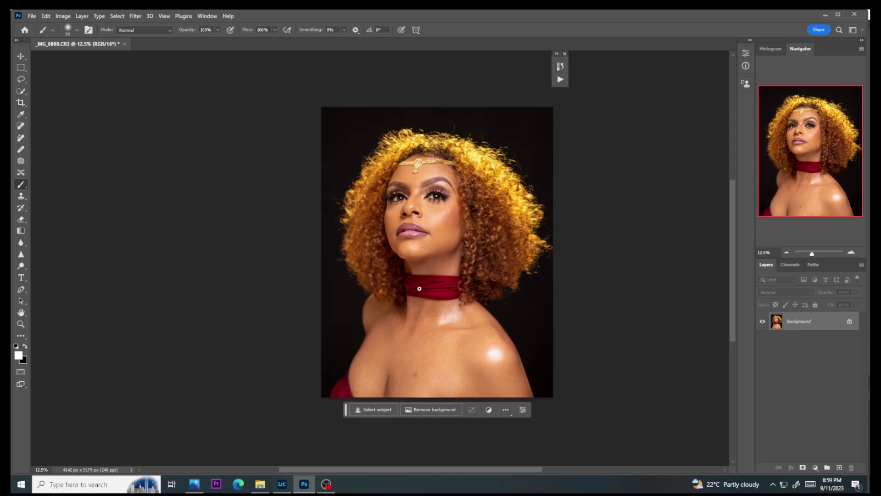
left_click(282, 484)
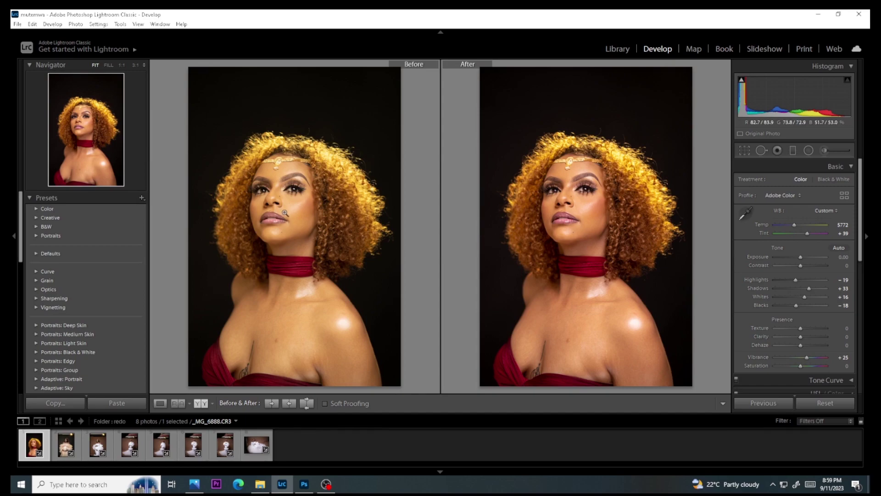
left_click(284, 197)
left_click(286, 198)
left_click(160, 403)
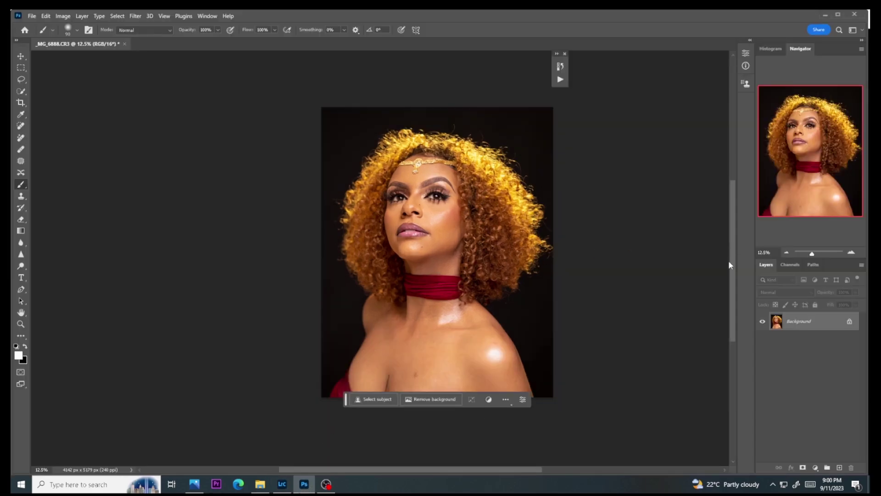
Run the Even Skin Tones action on the portrait and move the list of actions off the subject
scroll(728, 264, "down", 2)
scroll(728, 270, "down", 1)
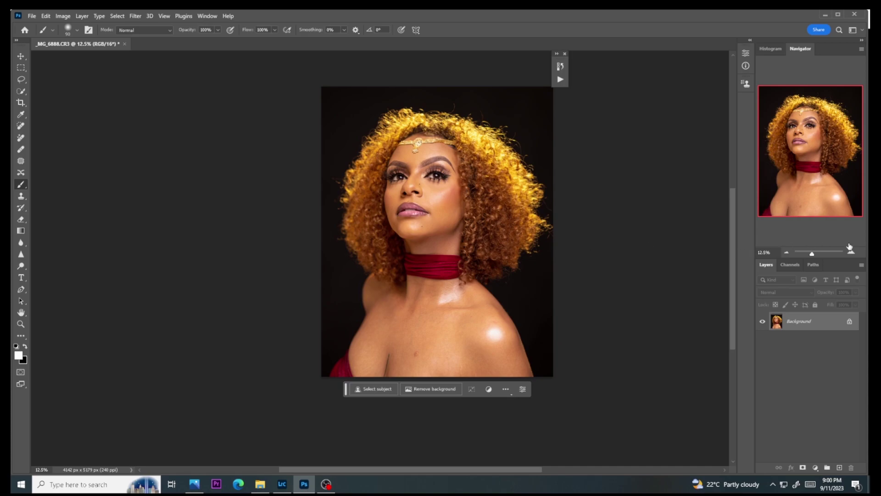
mouse_move(811, 253)
left_mouse_down()
mouse_move(822, 257)
mouse_move(814, 255)
left_mouse_up()
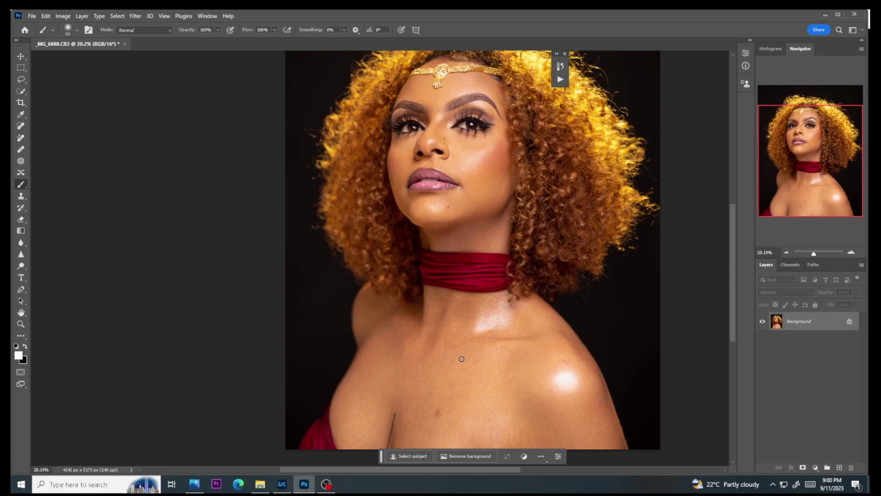
left_click_drag(732, 291, 732, 273)
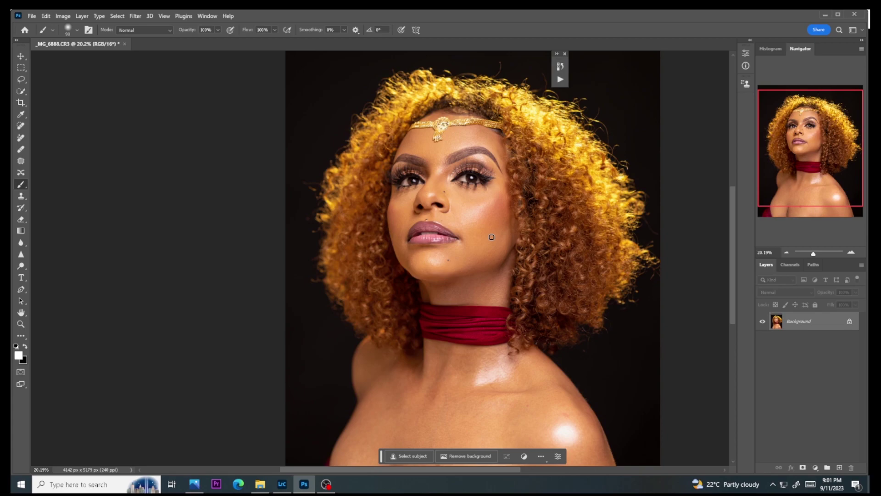
left_click(560, 79)
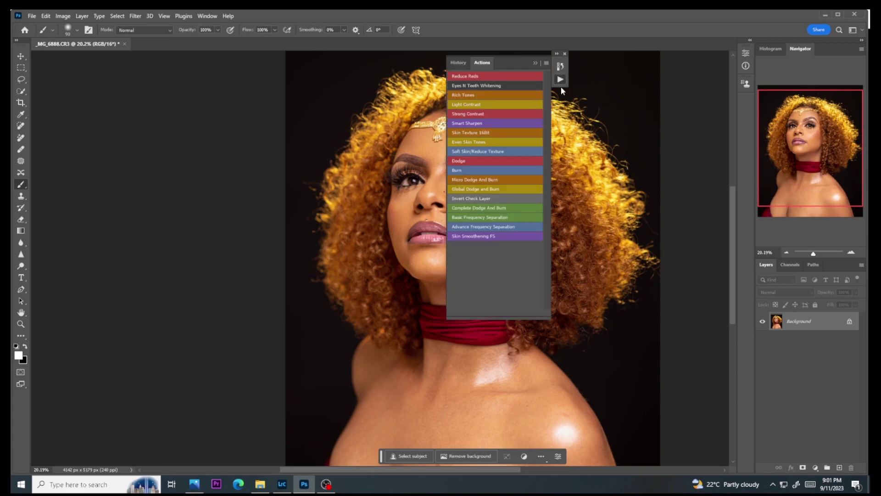
left_click(465, 141)
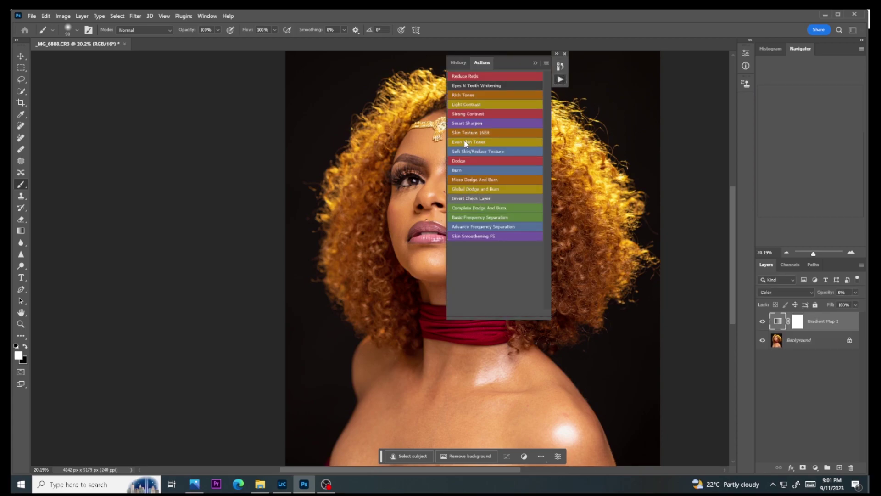
left_click_drag(522, 69, 241, 141)
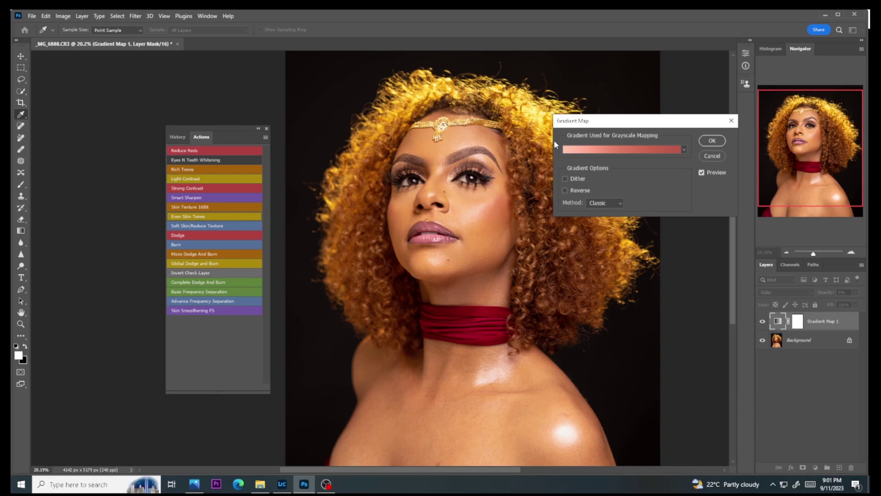
Recolour the gradient map's three stops with light, middle and darker skin tones sampled from the cheek, and apply it
left_click(594, 149)
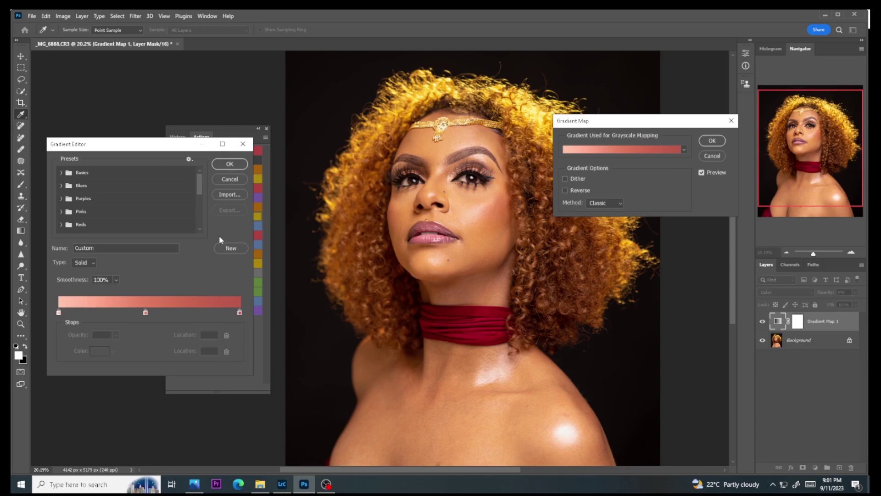
left_click(58, 313)
left_click(475, 212)
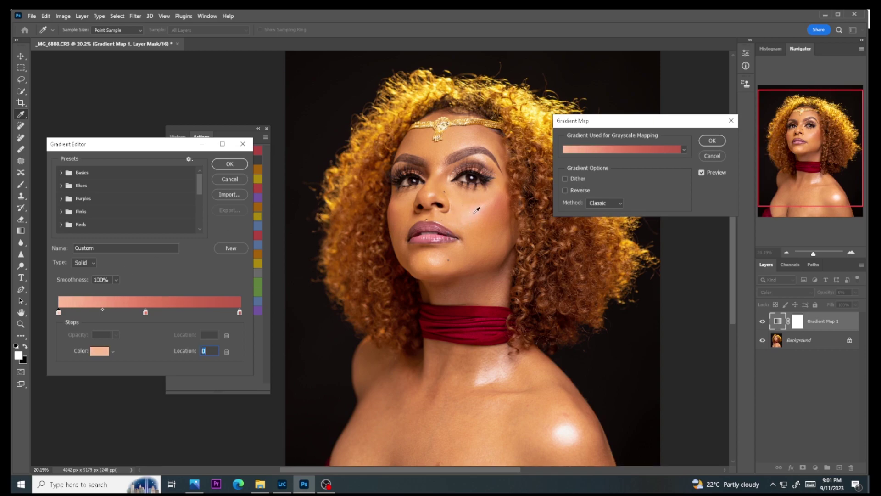
left_click(145, 312)
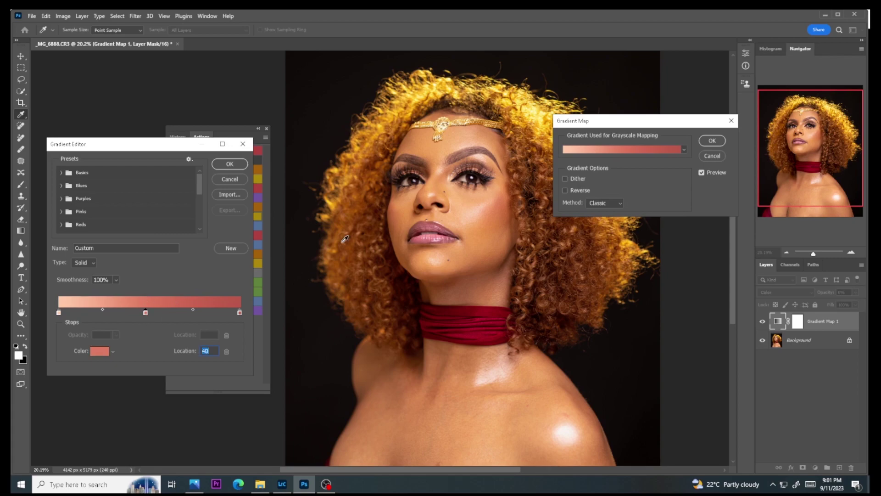
left_click(489, 211)
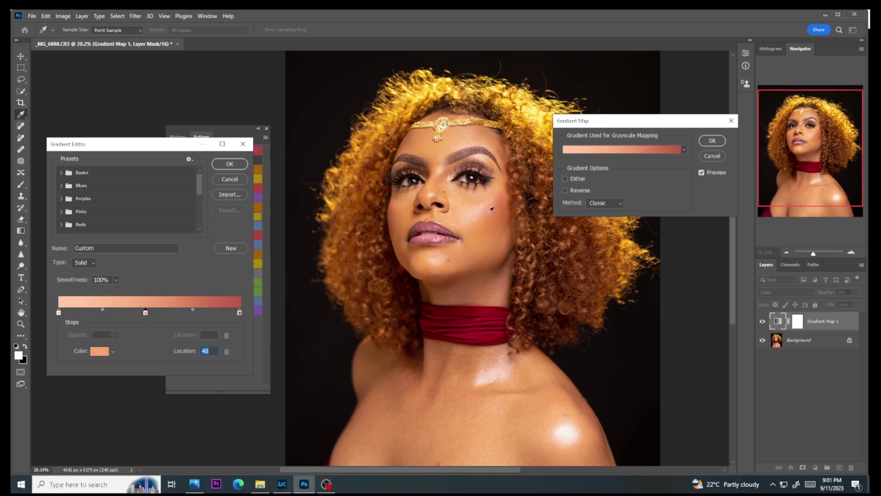
left_click(239, 313)
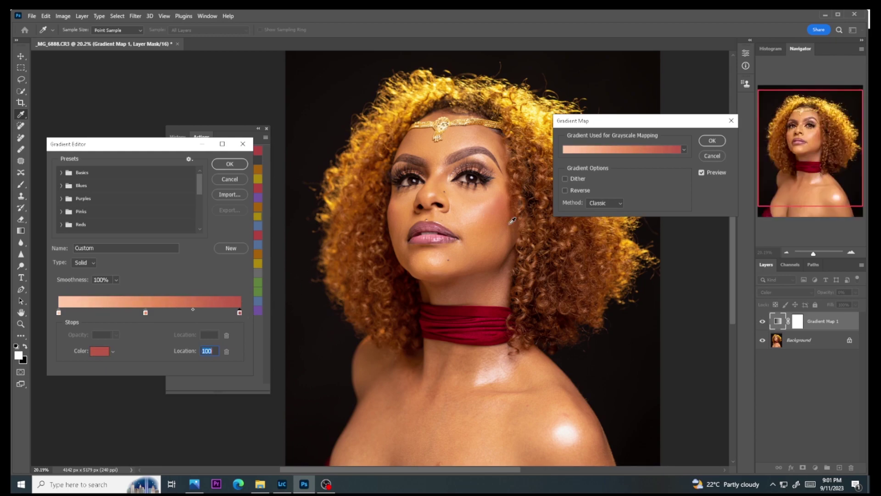
left_click(489, 224)
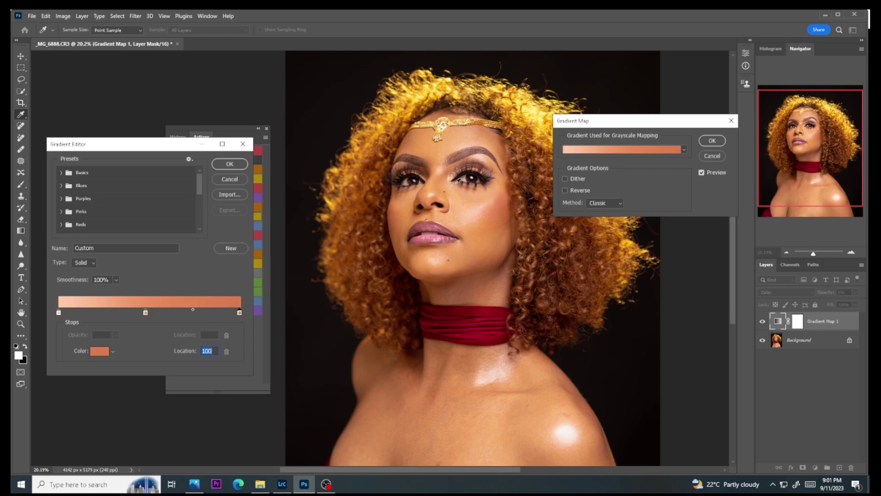
left_click(229, 164)
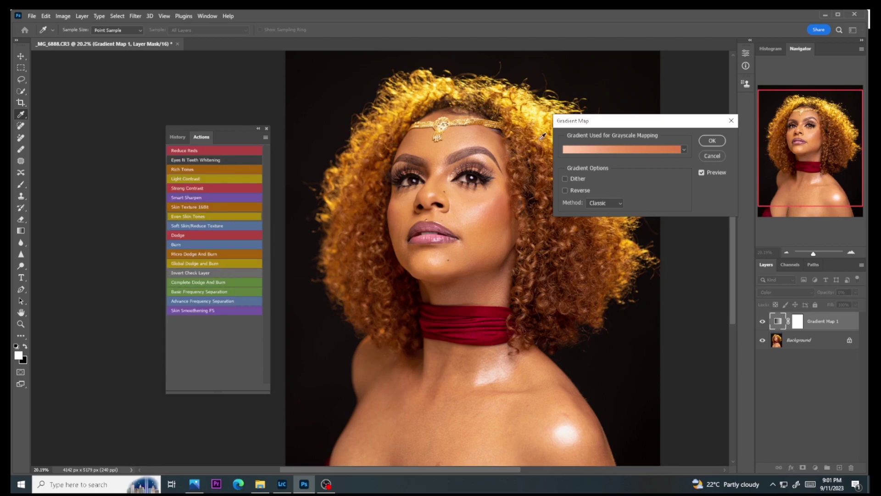
left_click(712, 140)
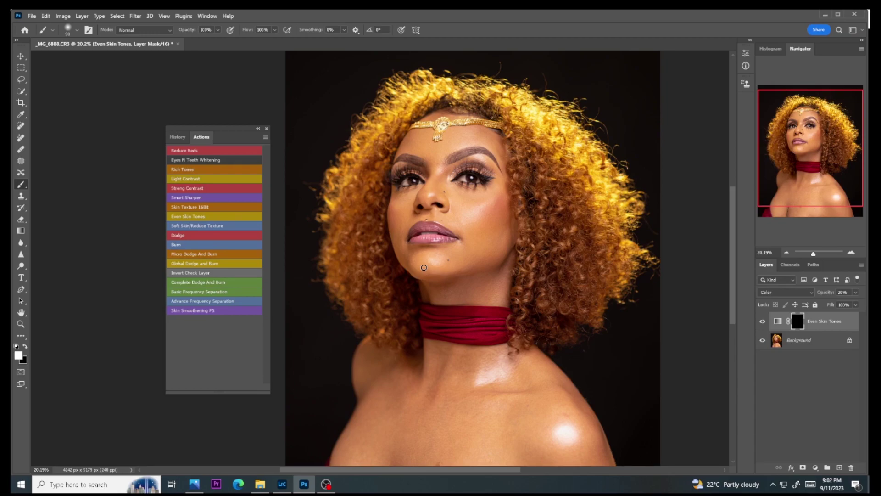
Invert the Even Skin Tones layer mask to white and set up a large soft brush with black as foreground colour
key("ctrl+i")
key("g")
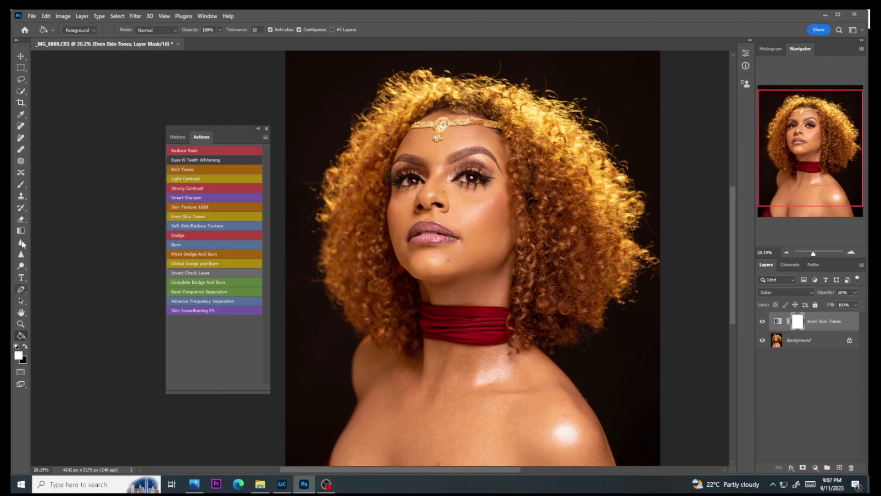
left_click(20, 184)
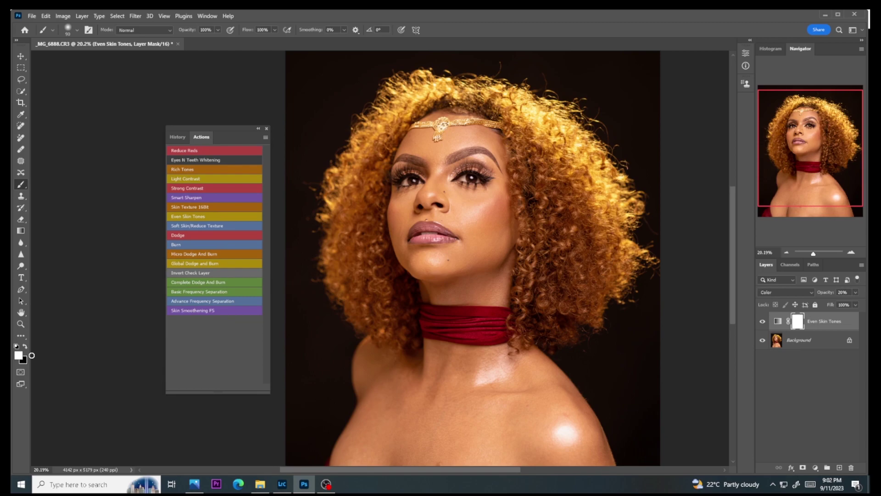
left_click(77, 29)
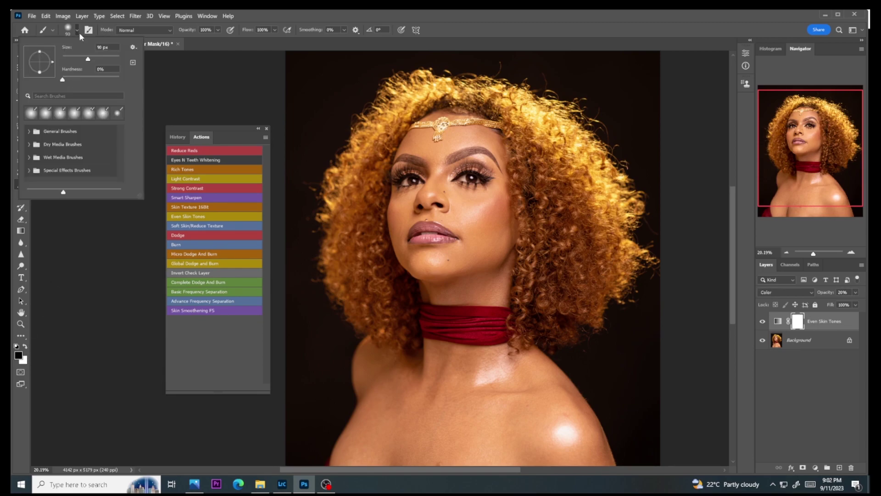
left_click_drag(73, 79, 57, 85)
left_click(340, 40)
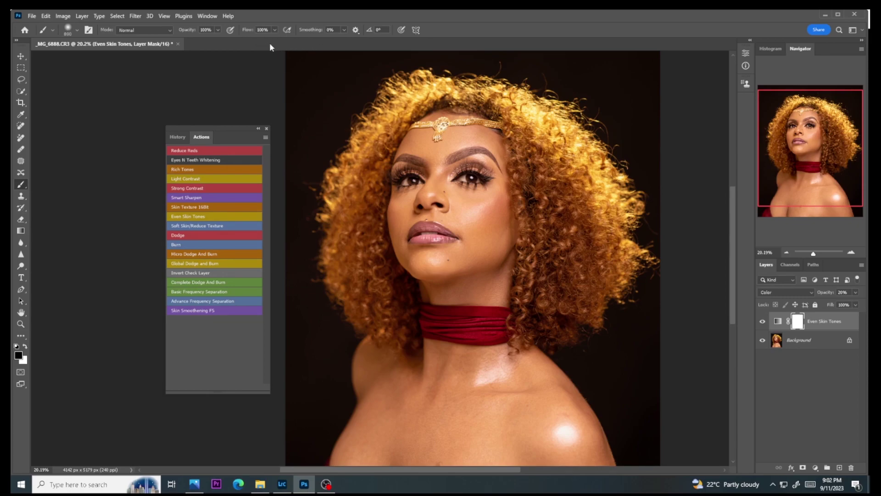
key("x")
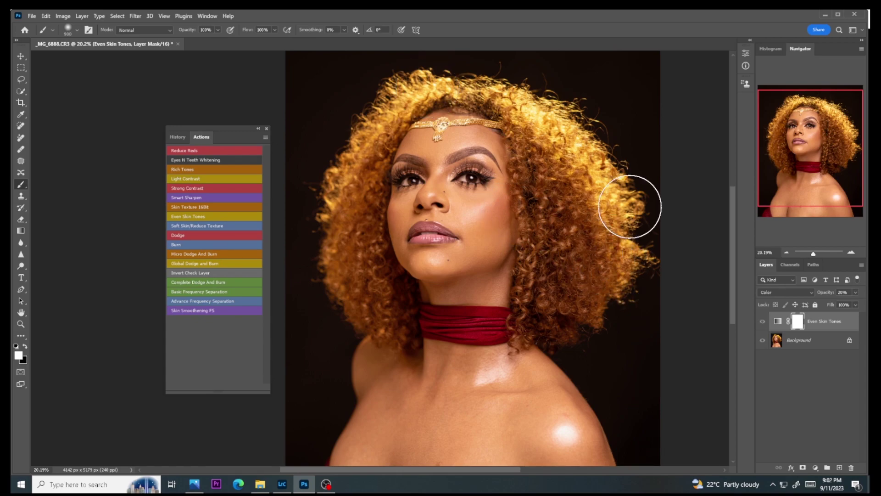
key("x")
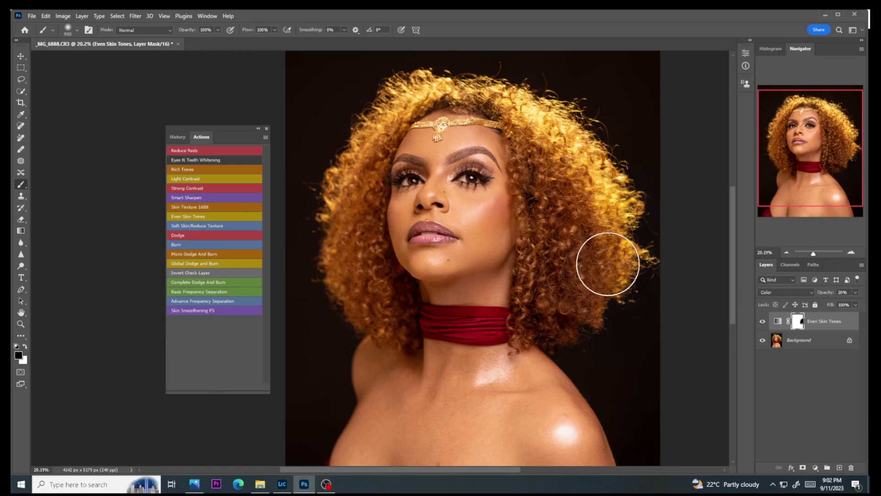
Display the mask overlay and paint black over the hair, the dark background and the dress to exclude them from the effect
key("x")
key("backslash")
mouse_move(627, 278)
left_mouse_down()
mouse_move(633, 253)
mouse_move(578, 203)
mouse_move(575, 165)
mouse_move(607, 175)
mouse_move(598, 199)
left_mouse_up()
key("x")
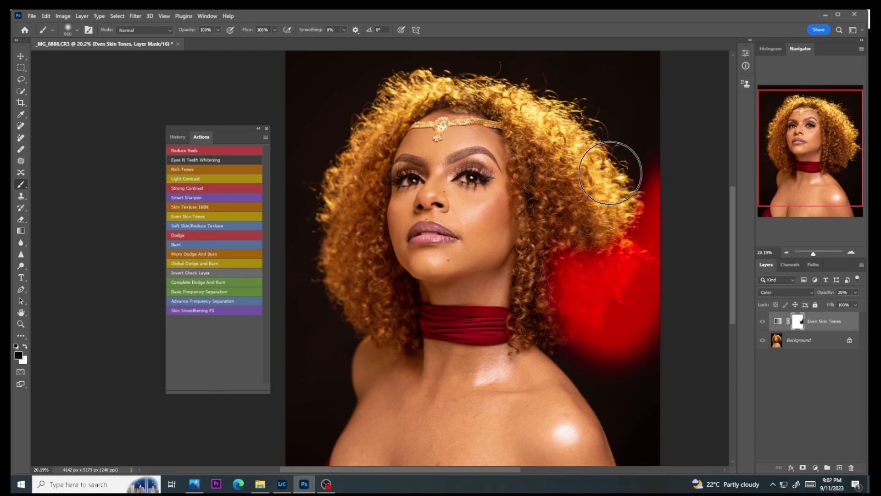
left_click_drag(610, 172, 635, 204)
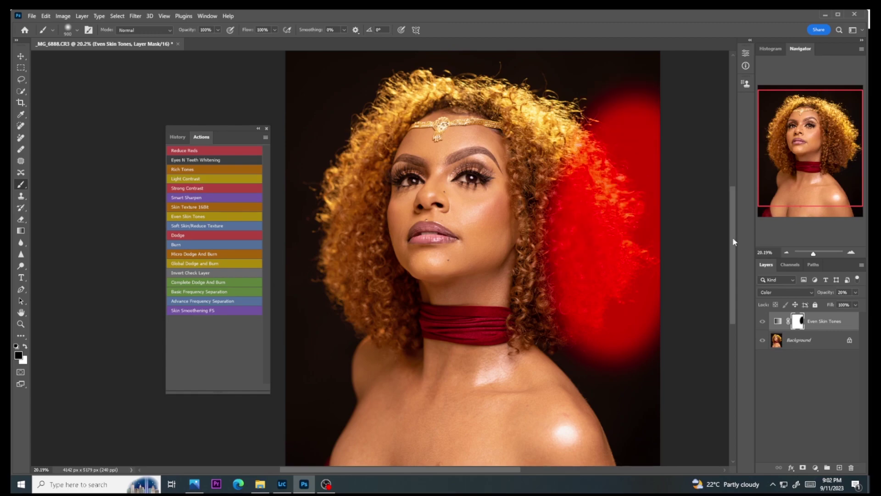
scroll(322, 390, "up", 2)
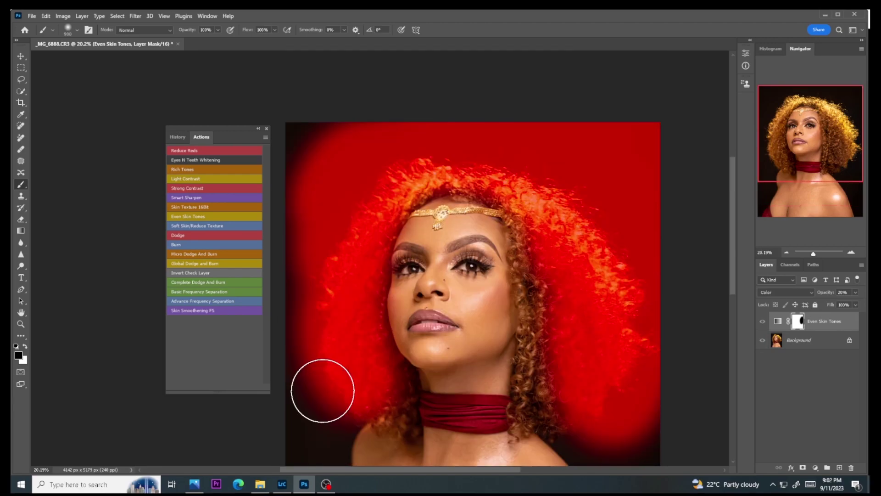
left_click_drag(322, 390, 286, 227)
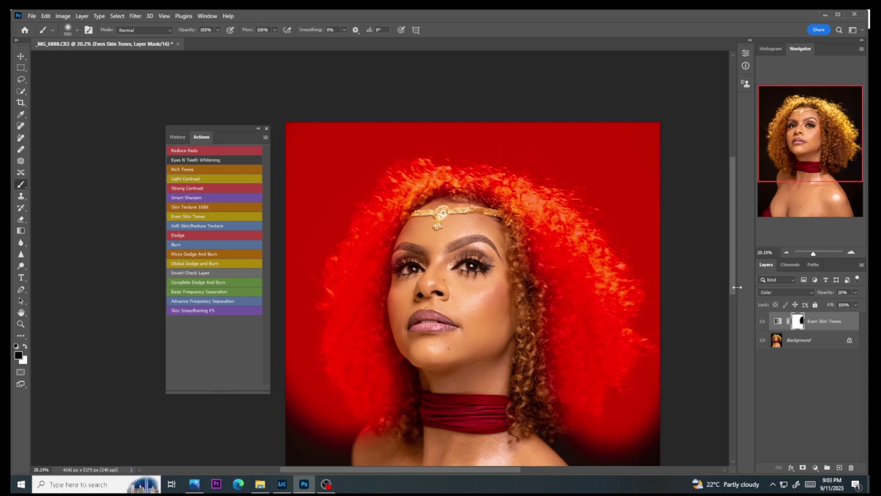
scroll(597, 280, "down", 4)
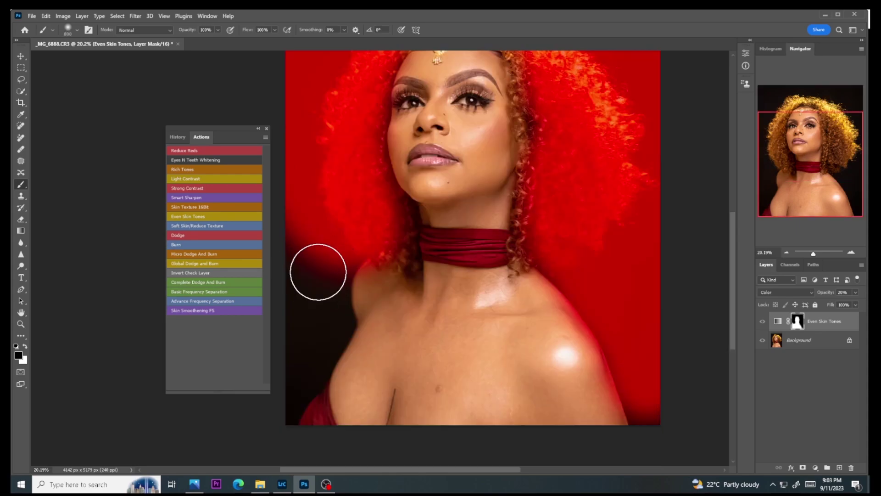
mouse_move(318, 272)
left_mouse_down()
mouse_move(298, 393)
mouse_move(365, 196)
left_mouse_up()
Reduce the brush size and mask out the red choker and the gold headpiece on the forehead
key("bracketleft")
key("bracketleft")
key("bracketleft")
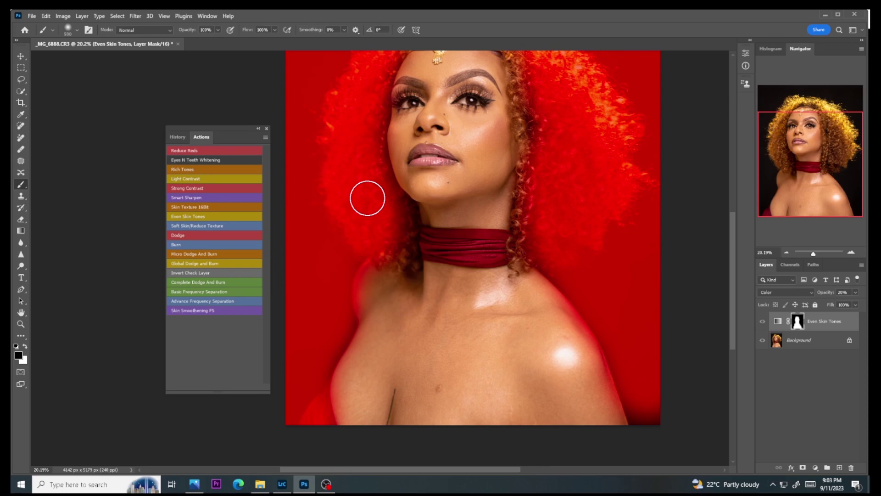
scroll(394, 179, "up", 3)
key("bracketleft")
key("bracketleft")
key("bracketleft")
key("bracketleft")
key("bracketleft")
key("bracketleft")
key("bracketleft")
key("bracketleft")
key("bracketleft")
left_click_drag(409, 138, 433, 136)
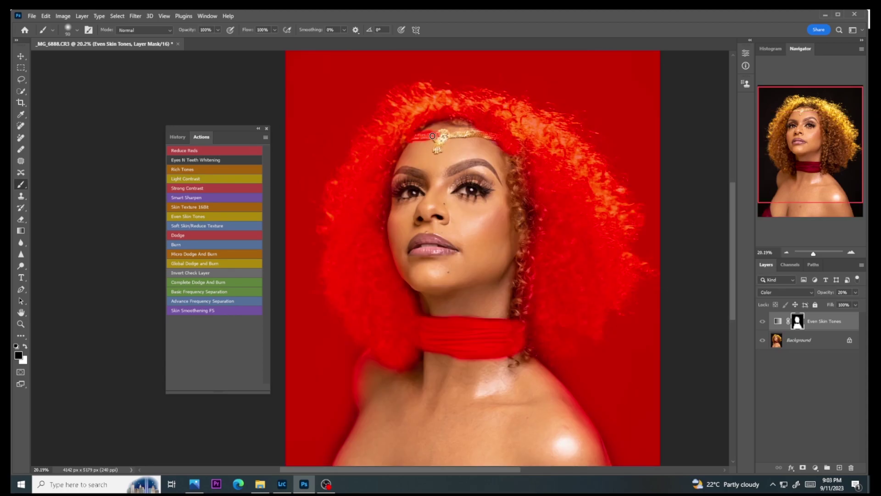
left_click_drag(432, 136, 459, 134)
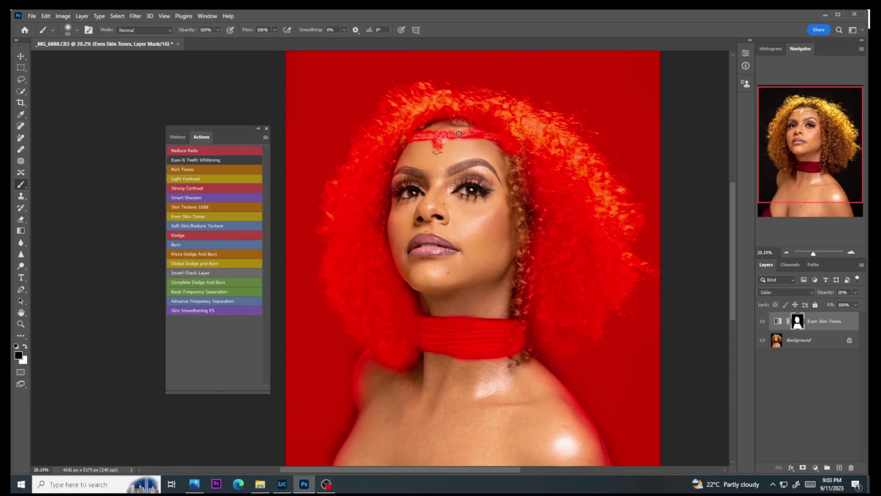
Mask out the eyes and lips with a small brush and hide the mask overlay
key("bracketright")
key("bracketright")
key("bracketright")
key("bracketright")
key("backslash")
key("bracketleft")
key("bracketleft")
key("bracketleft")
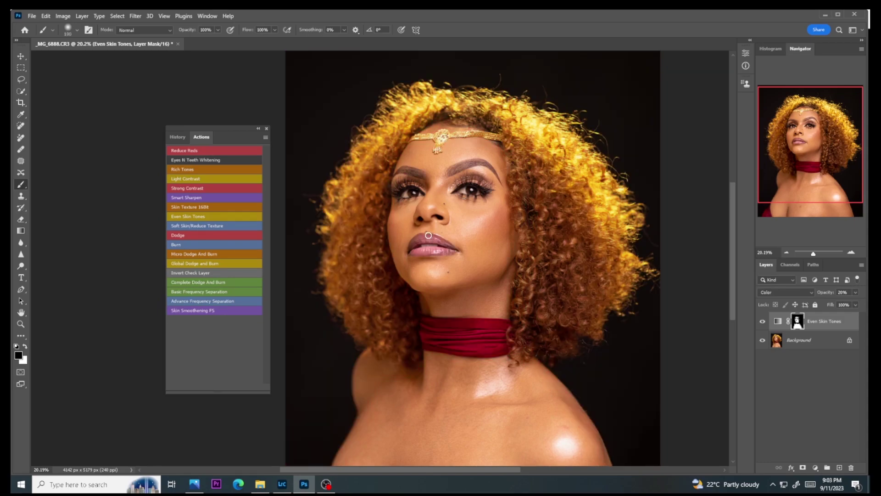
Add a second gradient map layer with the Even Skin Tones action, using the Sepia Antique preset from Photographic Toning
left_click(855, 291)
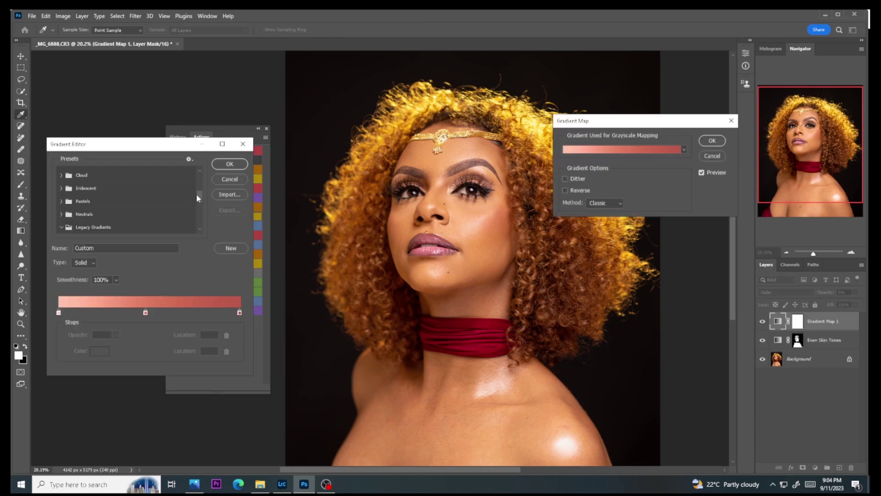
left_click_drag(197, 195, 201, 227)
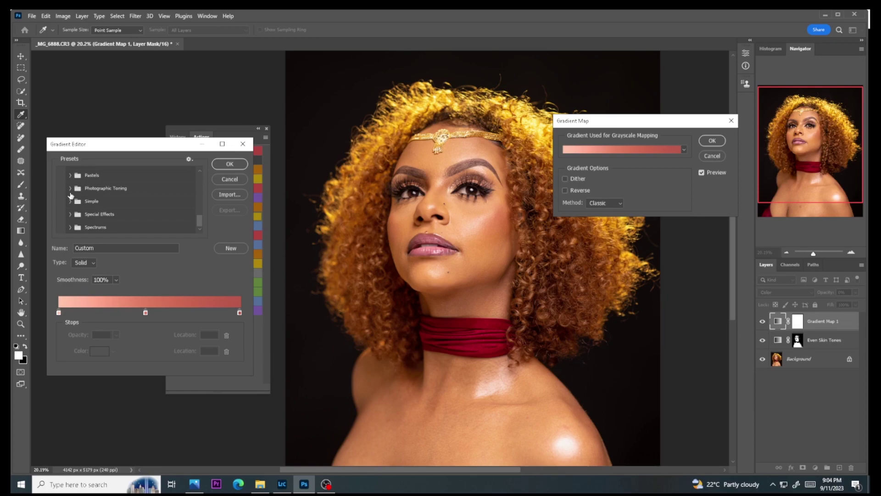
left_click(70, 190)
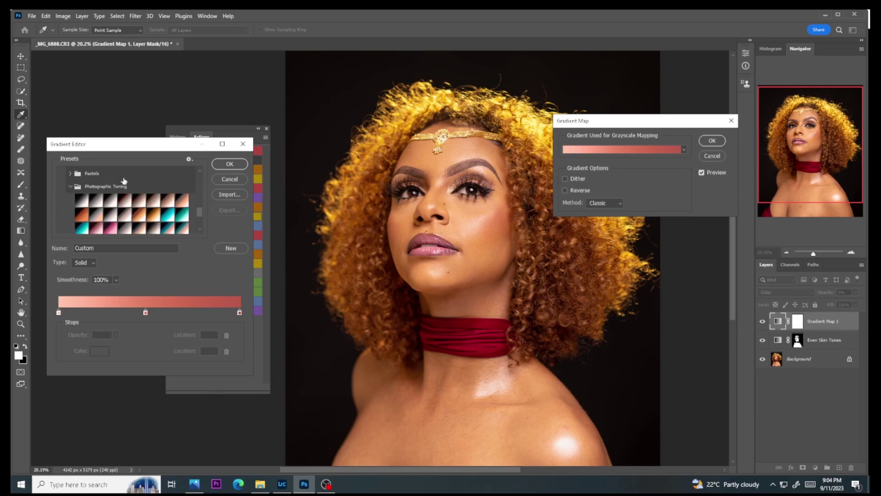
left_click(87, 216)
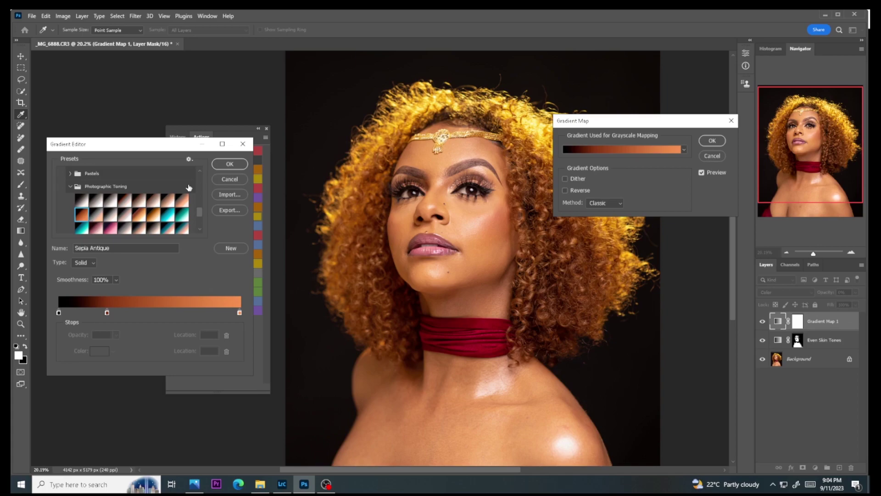
left_click(230, 164)
left_click(710, 141)
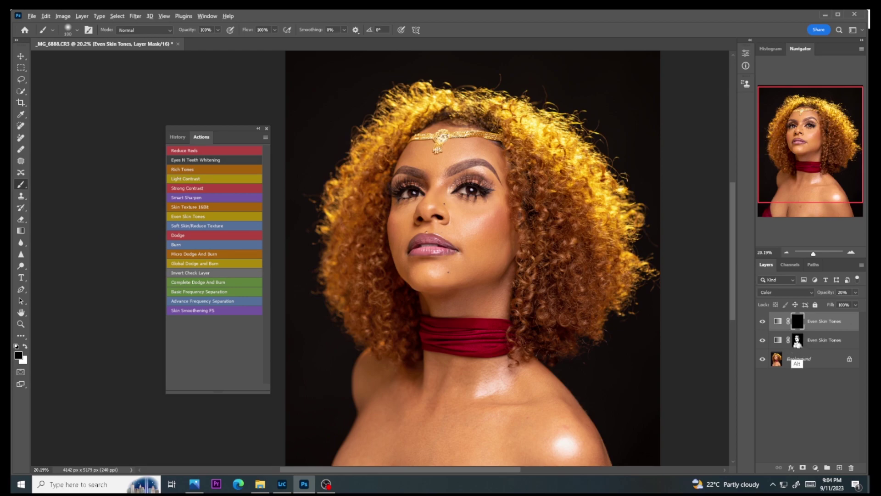
Replace the new Even Skin Tones layer's mask with a copy of the lower layer's mask and compare the effect on and off
left_click_drag(797, 341, 797, 321)
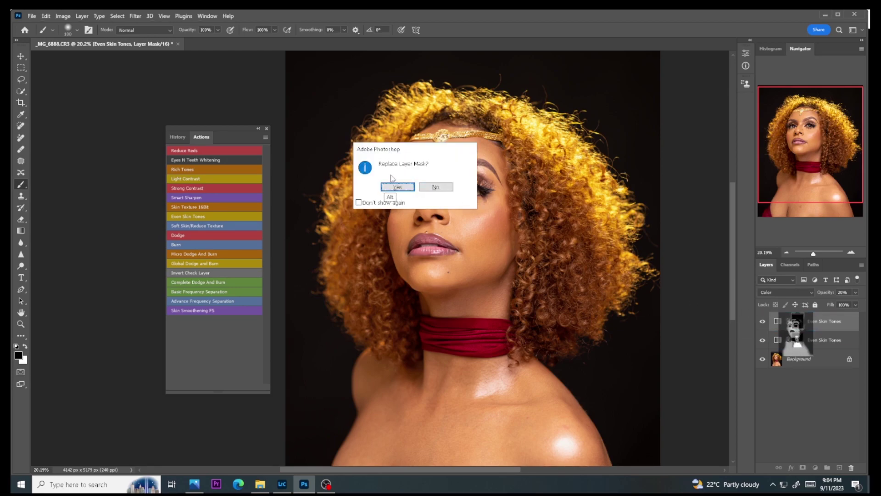
left_click(397, 187)
left_click(760, 323)
left_click(760, 323)
left_click(760, 322)
left_click(758, 322)
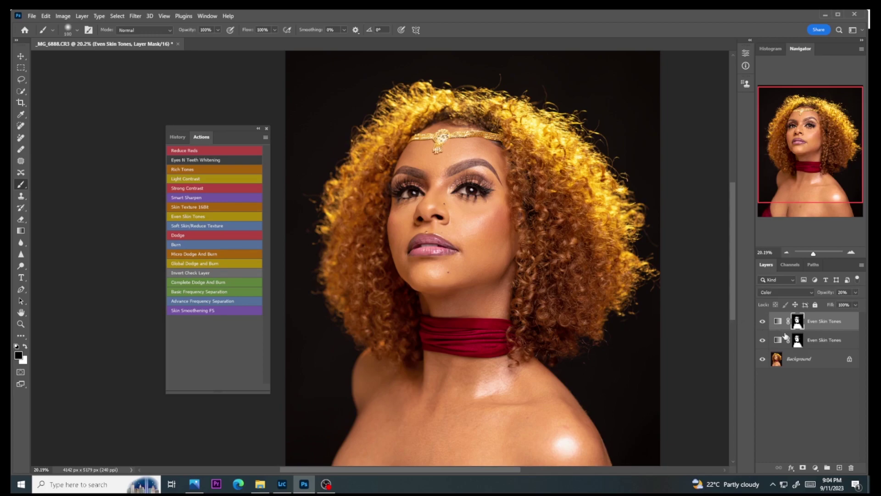
Adjust the upper Even Skin Tones layer's opacity and merge both gradient map layers into the Background
left_click(855, 292)
left_click_drag(827, 307, 821, 304)
left_click(807, 358, "shift")
right_click(786, 362)
left_click(810, 446)
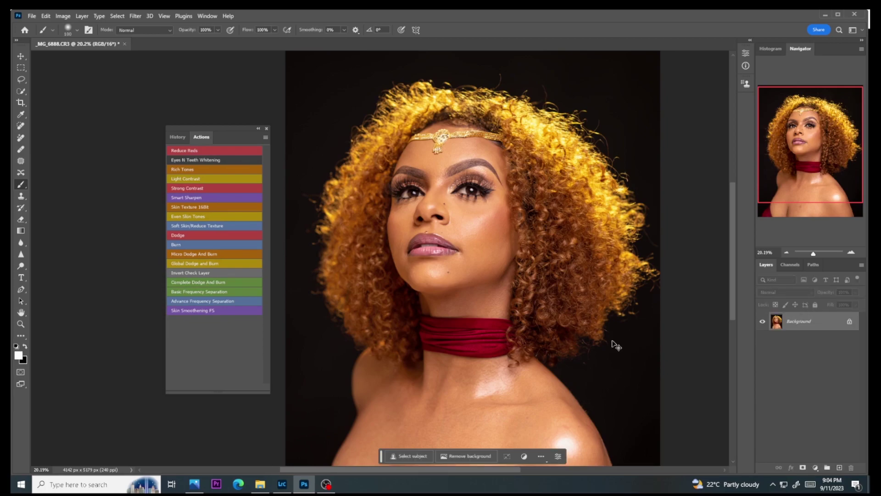
Duplicate the Background layer and name the copy "blemishes"
key("ctrl+j")
double_click(794, 323)
type("be")
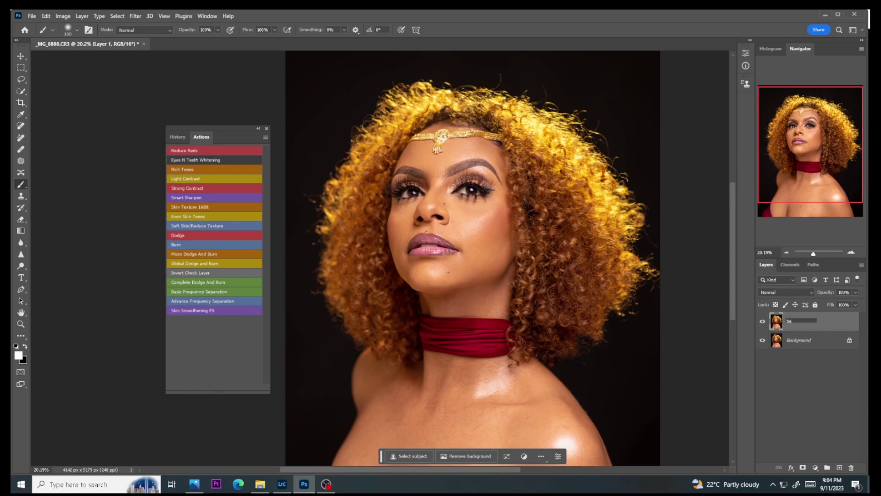
type("lemishes")
key("Return")
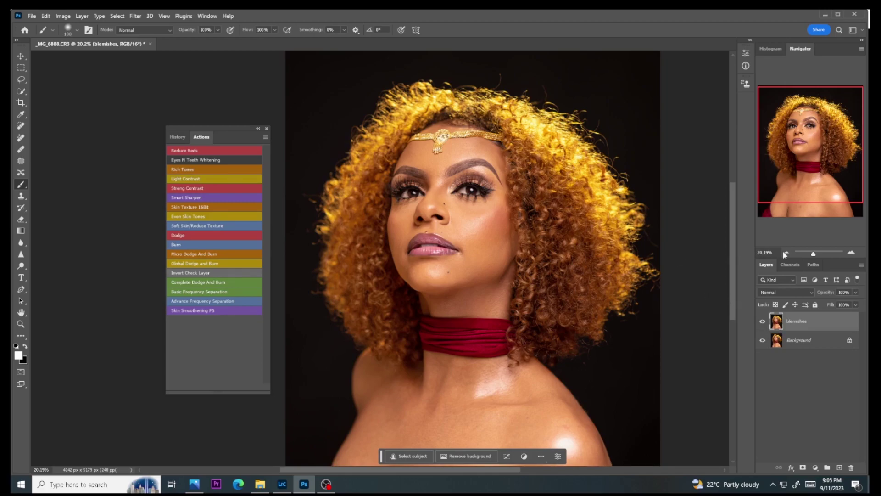
Apply the Retouch4me Heal filter to the blemishes layer with the Close-up portrait option at sensitivity 100
left_click_drag(814, 253, 817, 256)
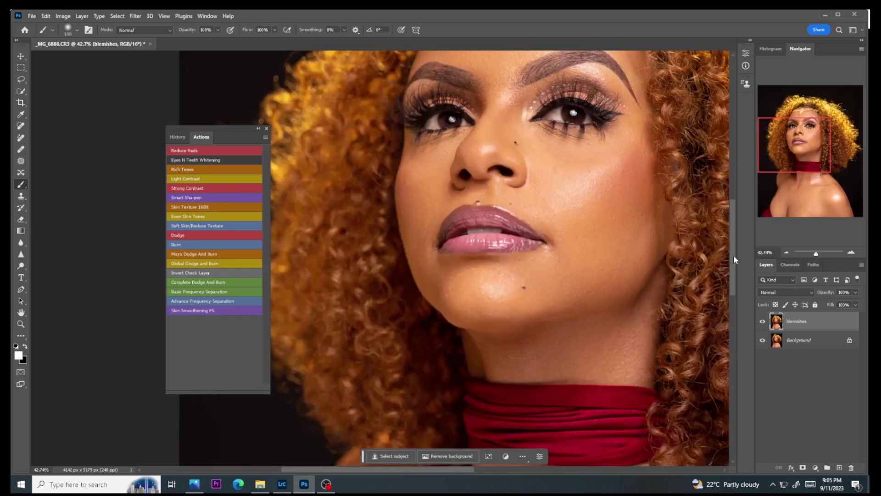
scroll(733, 252, "up", 3)
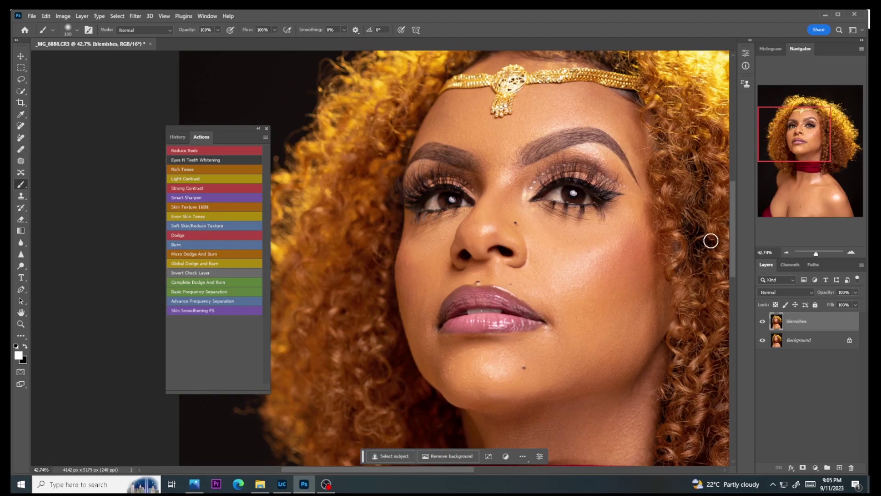
left_click(136, 16)
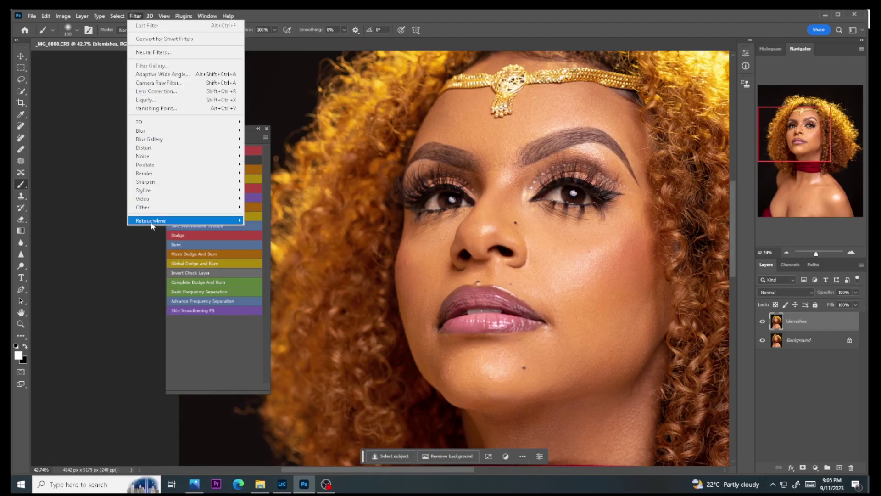
mouse_move(152, 224)
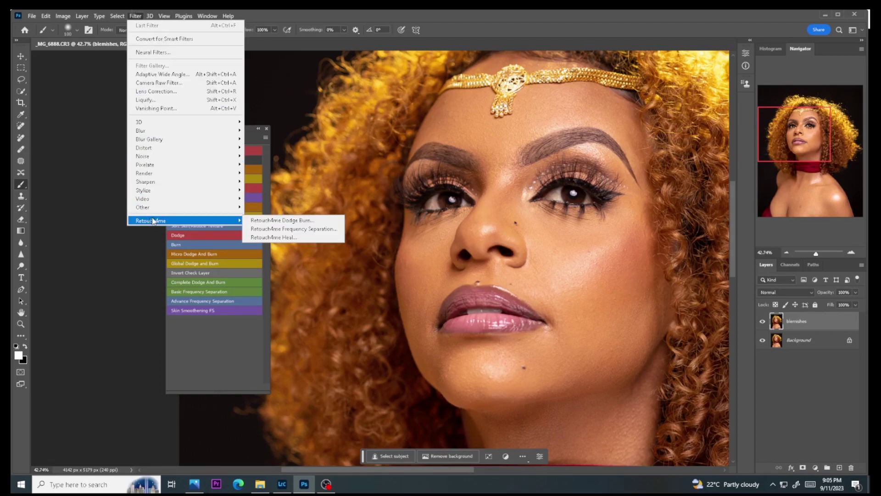
left_click(272, 238)
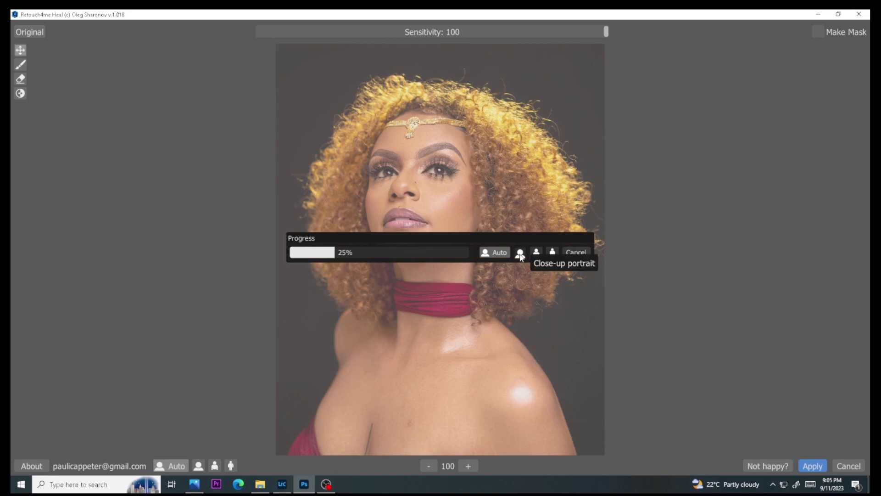
left_click(520, 254)
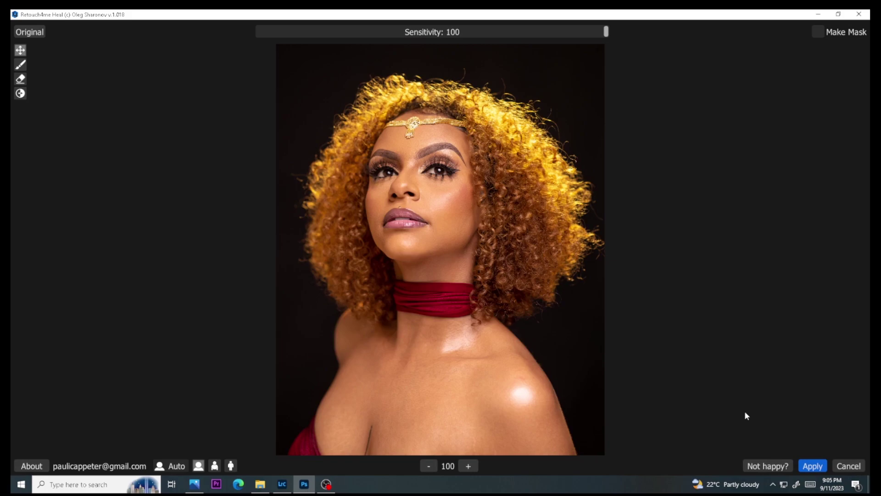
left_click(811, 466)
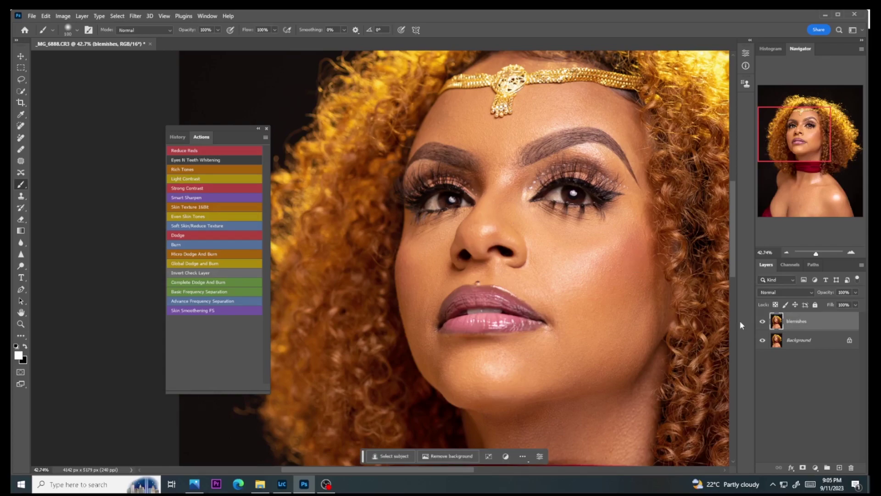
Compare the face before and after healing by toggling the blemishes layer's visibility
left_click(761, 322)
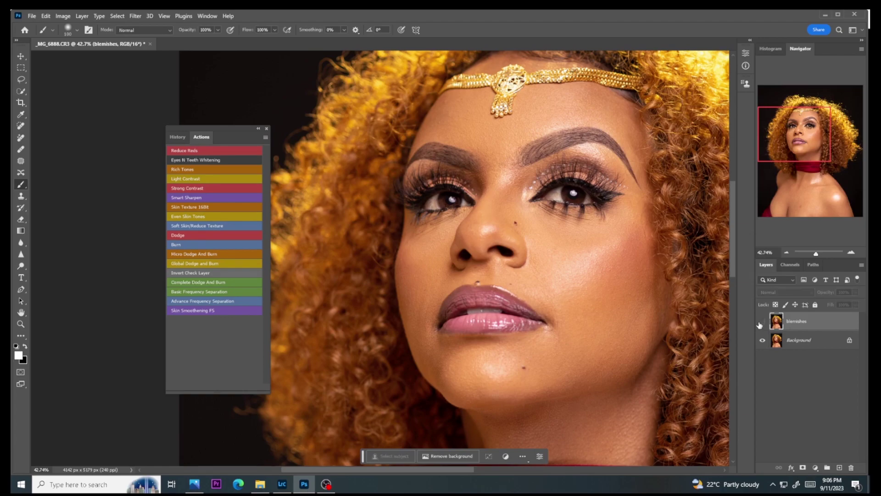
left_click(761, 321)
left_click(762, 321)
left_click(762, 321)
left_click(762, 321)
left_click(762, 321)
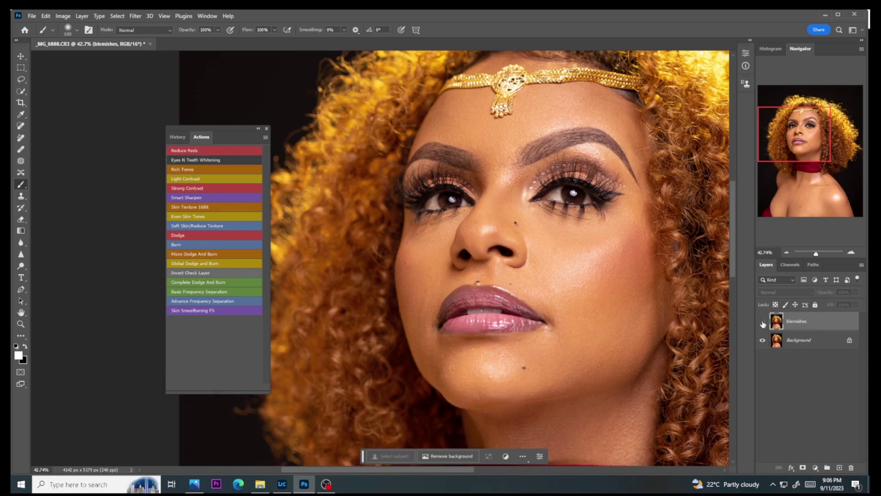
Add a white mask to the blemishes layer and paint over the facial beauty marks in black with a smaller brush to restore them
left_click(802, 467)
key("x")
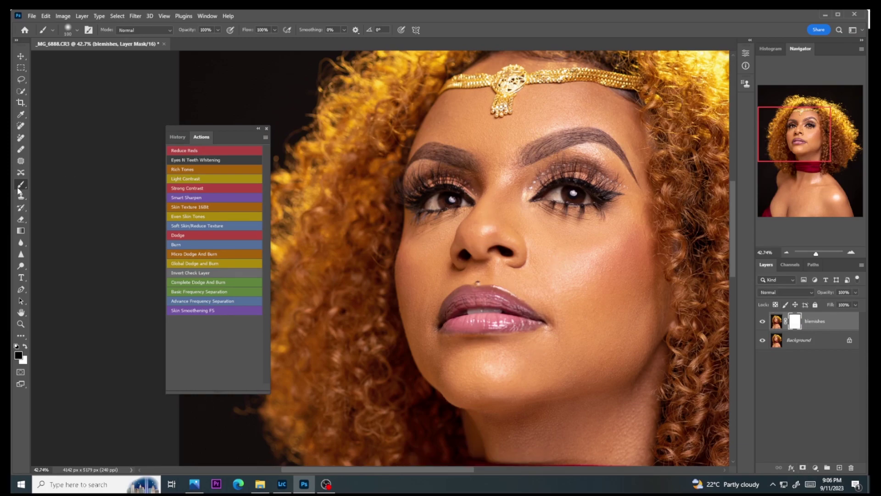
key("bracketleft")
key("bracketleft")
key("bracketleft")
key("bracketleft")
key("bracketleft")
Check the masked healing by switching the blemishes layer off and on repeatedly
left_click(763, 322)
left_click(763, 324)
left_click(762, 321)
left_click(762, 320)
left_click(763, 321)
left_click(762, 321)
left_click(762, 321)
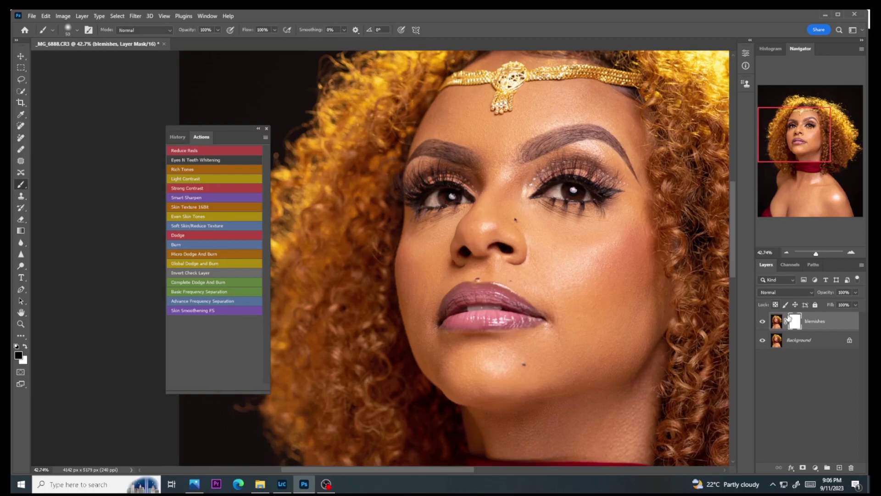
left_click(761, 323)
Stamp the visible layers into a new layer and touch up the skin around the mouth and cheek with the Spot Healing Brush
key("ctrl+shift+alt+e")
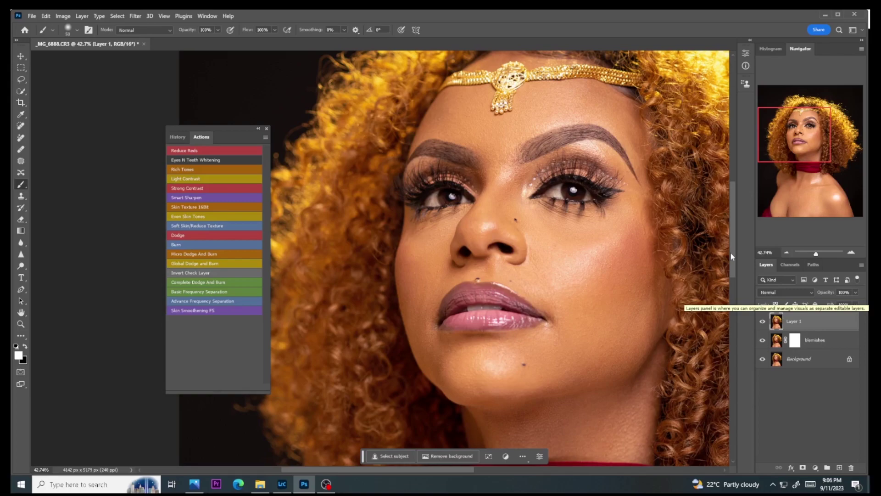
left_click_drag(734, 273, 734, 286)
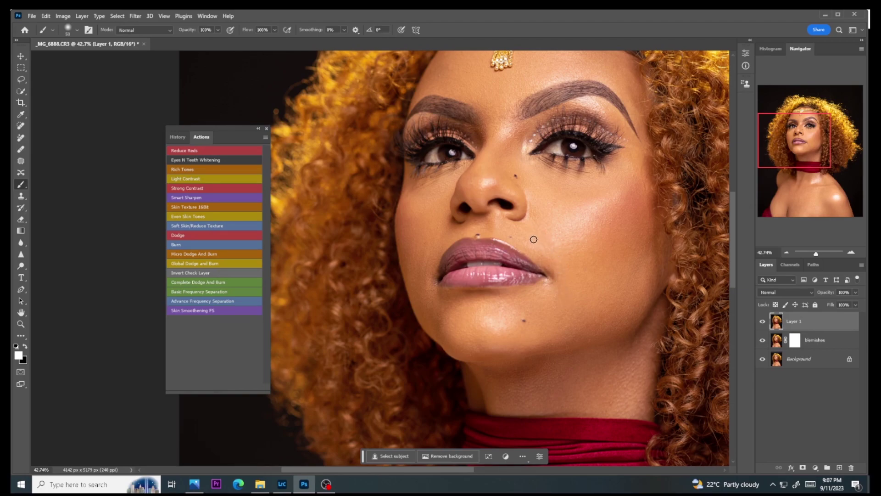
left_click(21, 127)
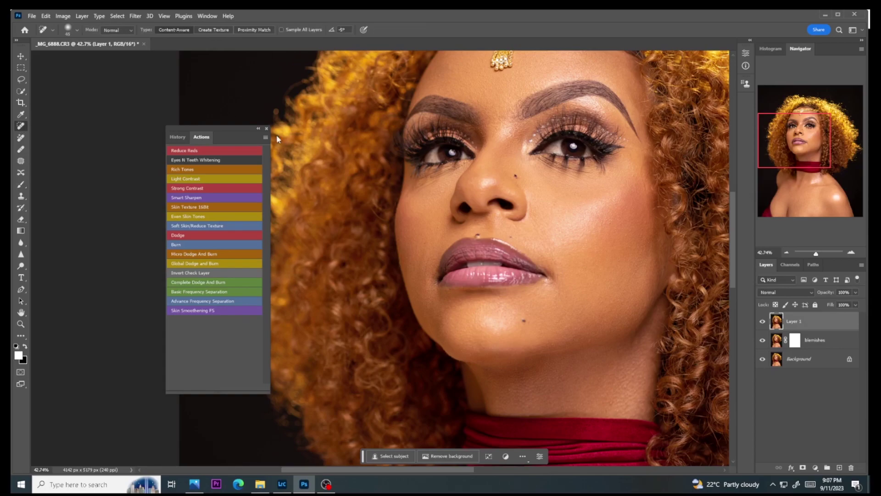
left_click_drag(557, 284, 553, 260)
left_click_drag(427, 256, 424, 276)
scroll(725, 286, "down", 1)
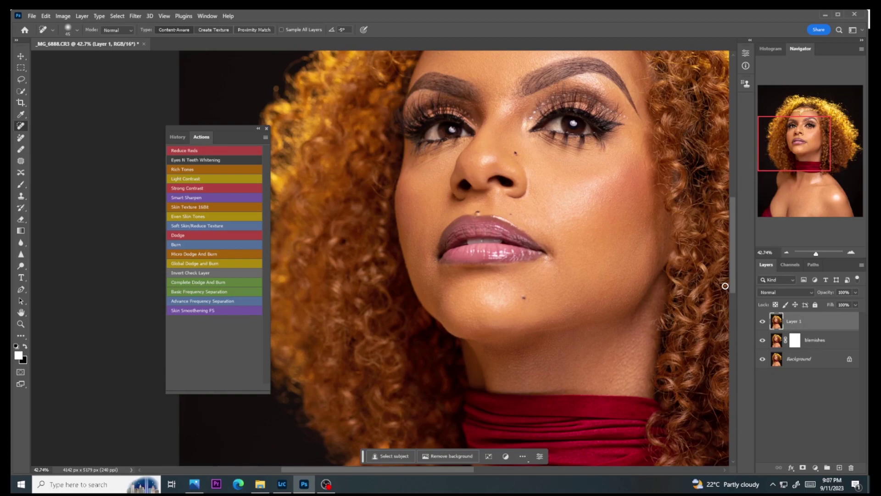
scroll(725, 286, "up", 5)
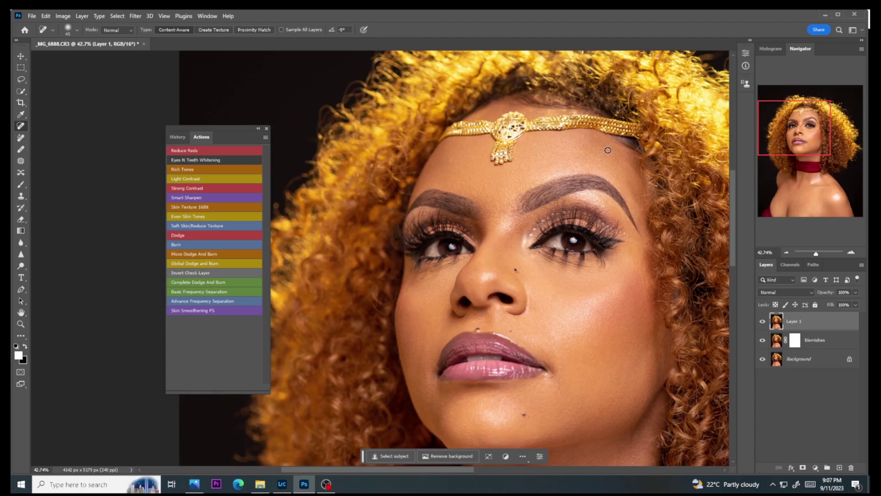
scroll(511, 287, "down", 10)
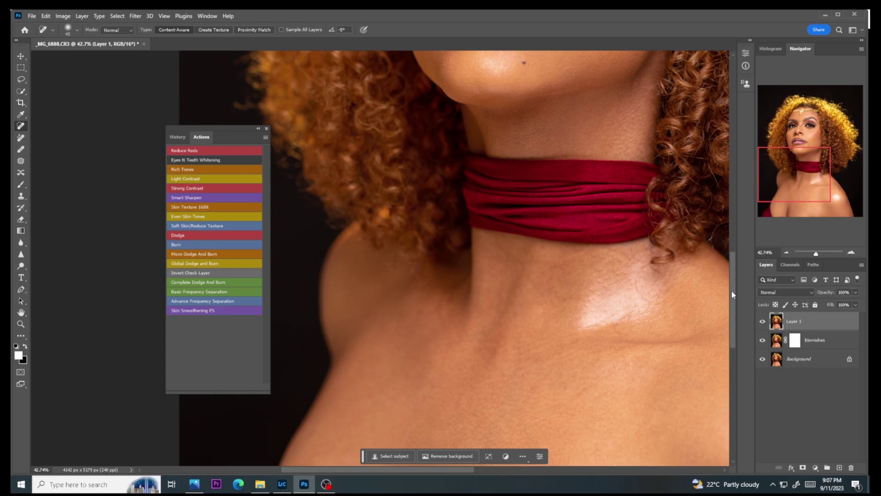
scroll(720, 259, "up", 2)
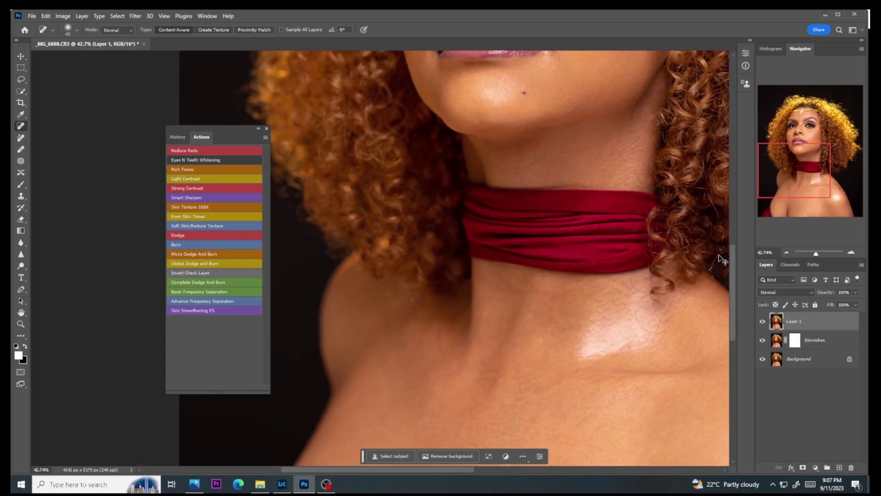
Duplicate the stamped layer and name the copy "dodge and burn"
key("ctrl+j")
key("ctrl+0")
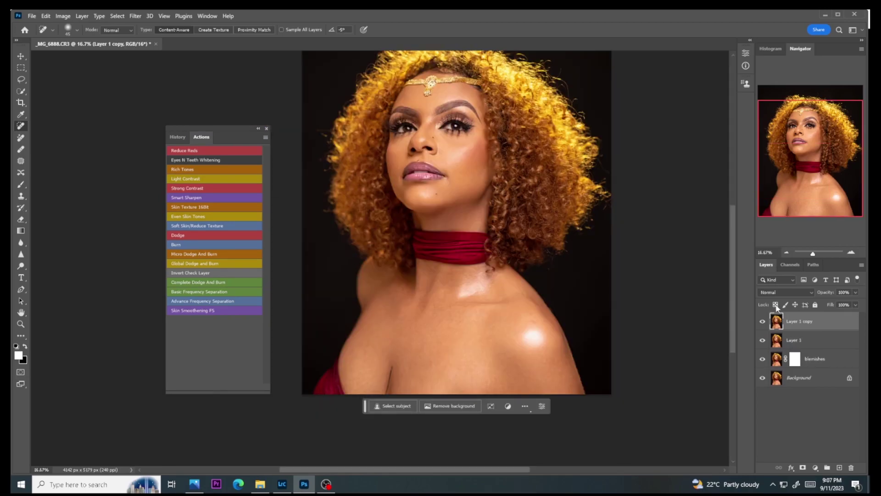
double_click(776, 320)
type("dodge and burn")
key("Return")
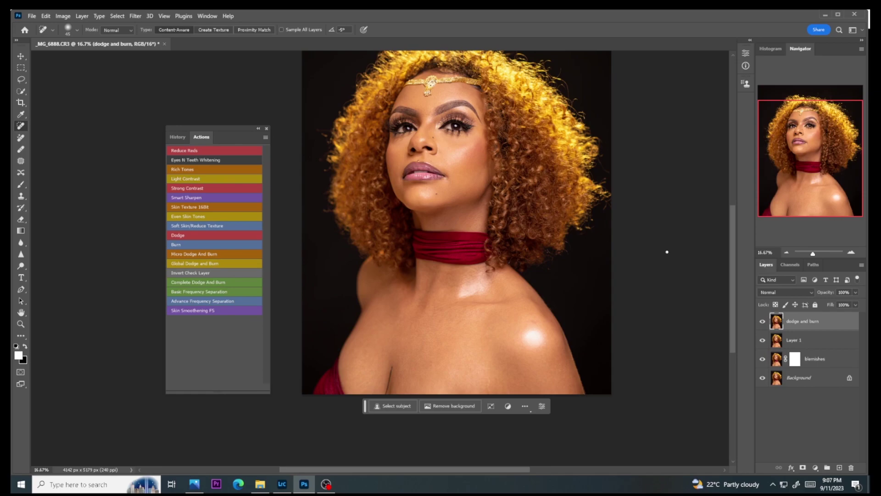
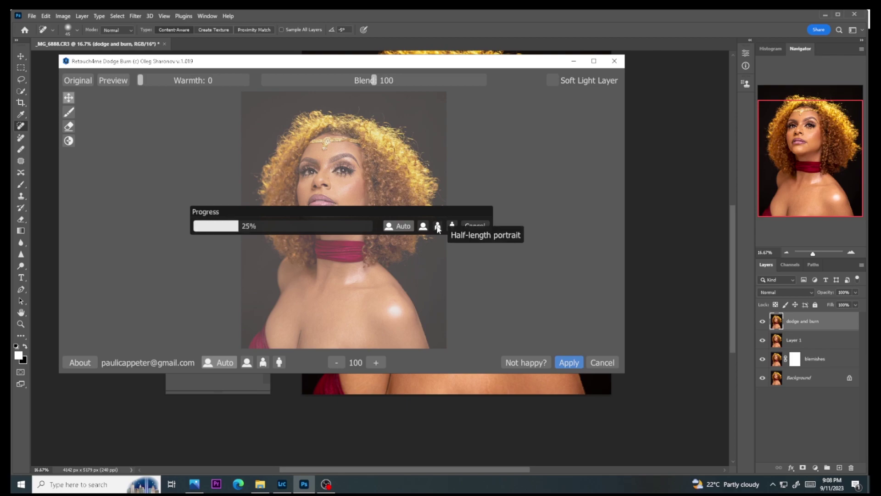
Apply Retouch4me Dodge Burn to the dodge and burn layer with the Half-length portrait option, warmth 0 and blend 100
left_click(438, 227)
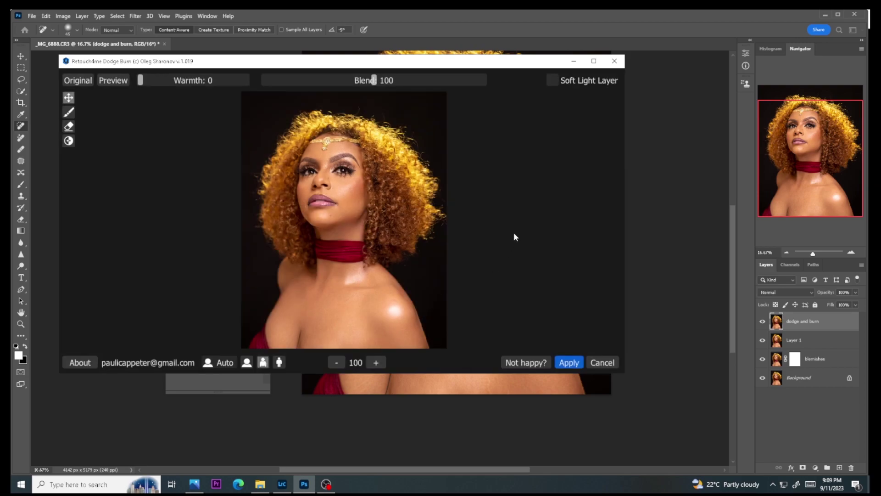
left_click(569, 362)
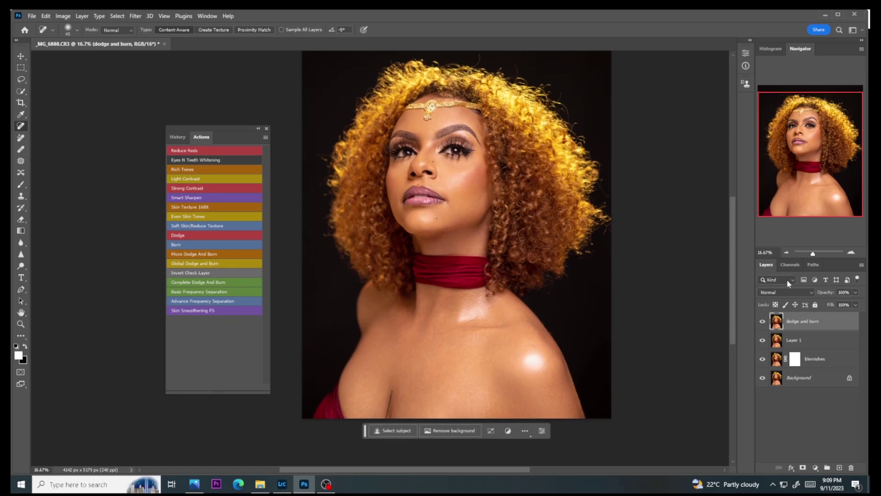
left_click(851, 251)
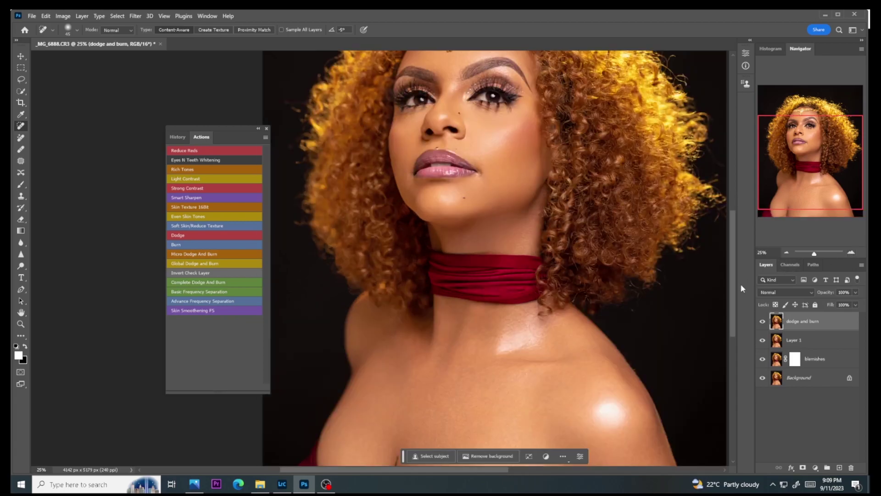
left_click_drag(731, 283, 733, 267)
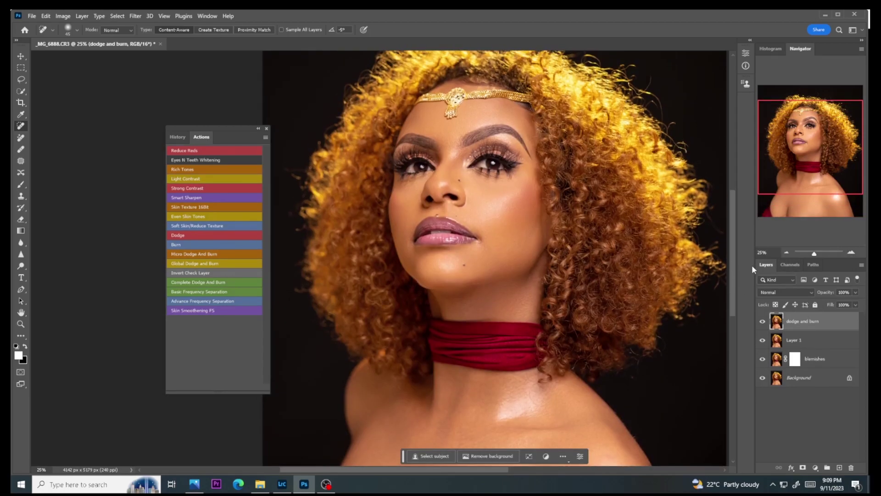
Check the dodge and burn effect on the face, shoulders and whole portrait by switching the dodge and burn layer off and on
left_click(762, 321)
left_click(762, 321)
left_click(760, 323)
left_click(760, 323)
left_click_drag(734, 309, 733, 334)
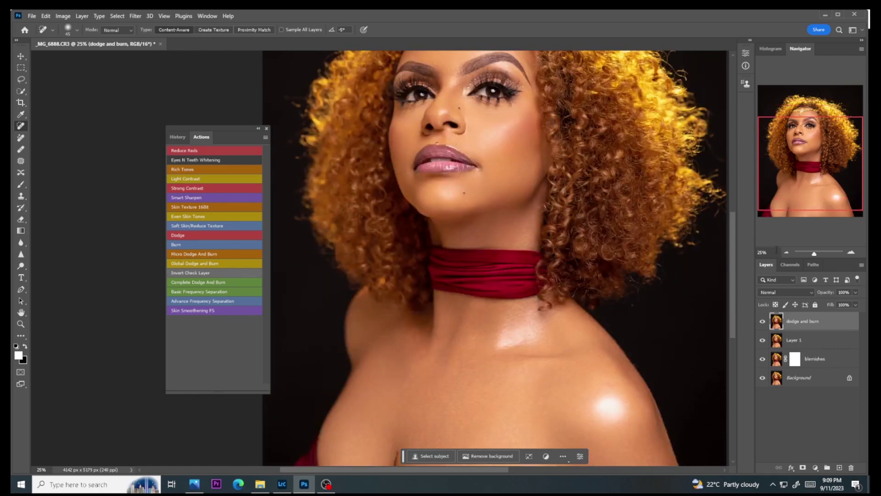
left_click(786, 253)
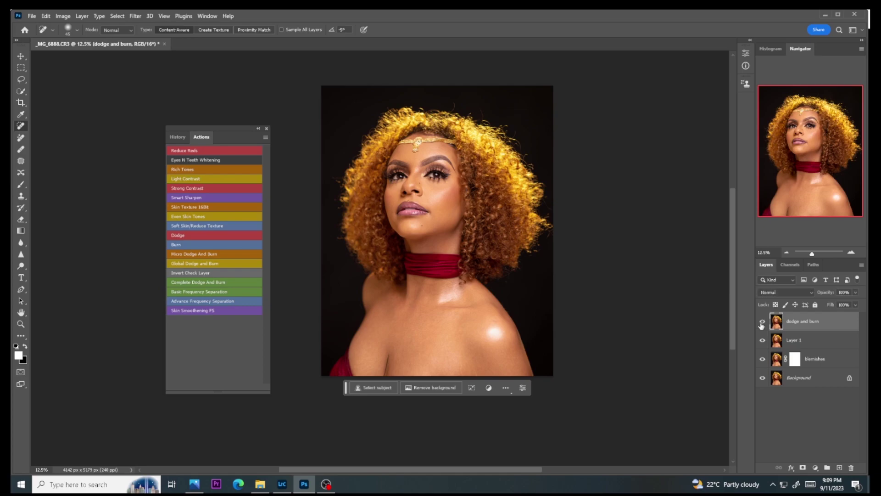
left_click(762, 322)
left_click(762, 323)
left_click(762, 322)
left_click(762, 322)
Stamp the visible layers into a new layer and run the Frequency Separation action on it with a Gaussian Blur radius of 6 pixels
key("ctrl+shift+alt+e")
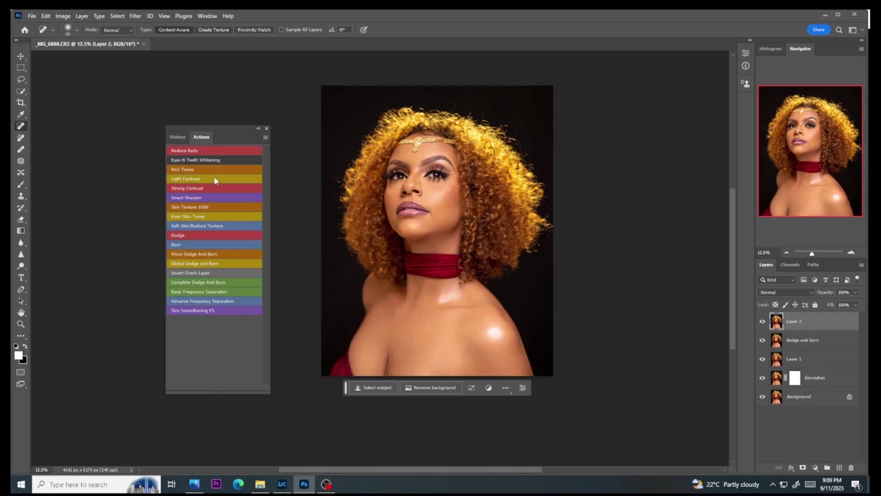
left_click_drag(233, 133, 637, 90)
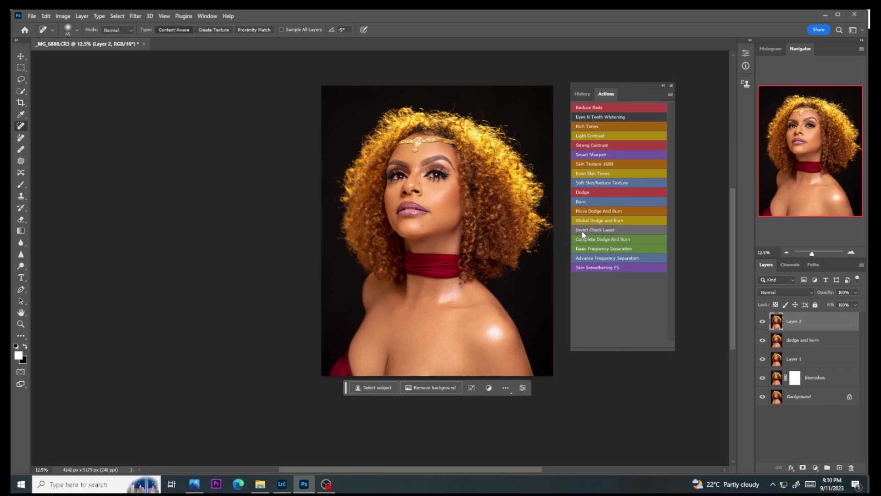
left_click(587, 256)
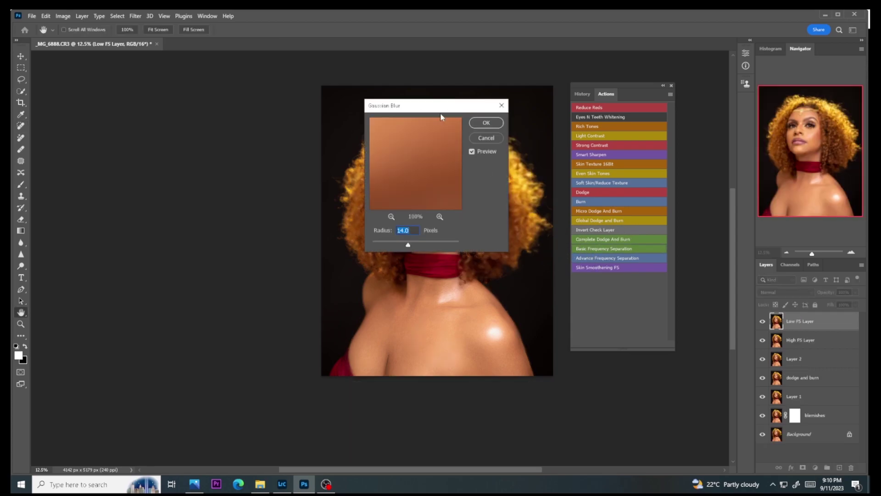
left_click_drag(520, 121, 579, 112)
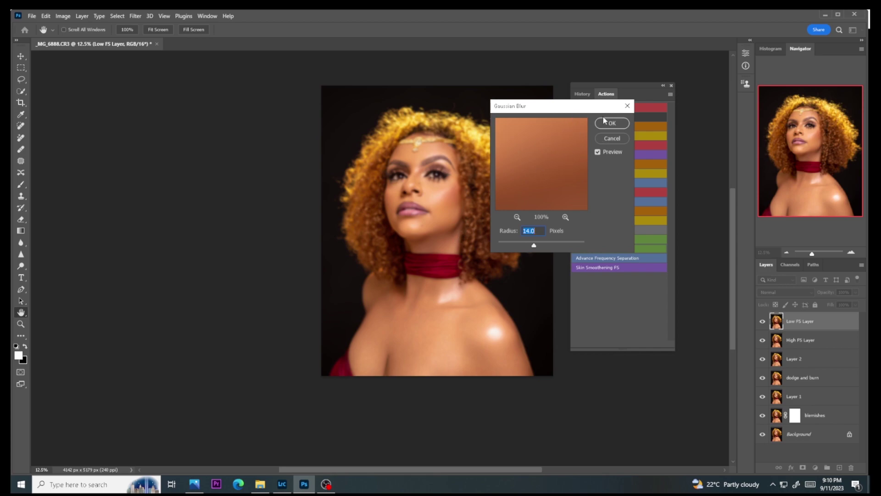
left_click_drag(573, 111, 610, 113)
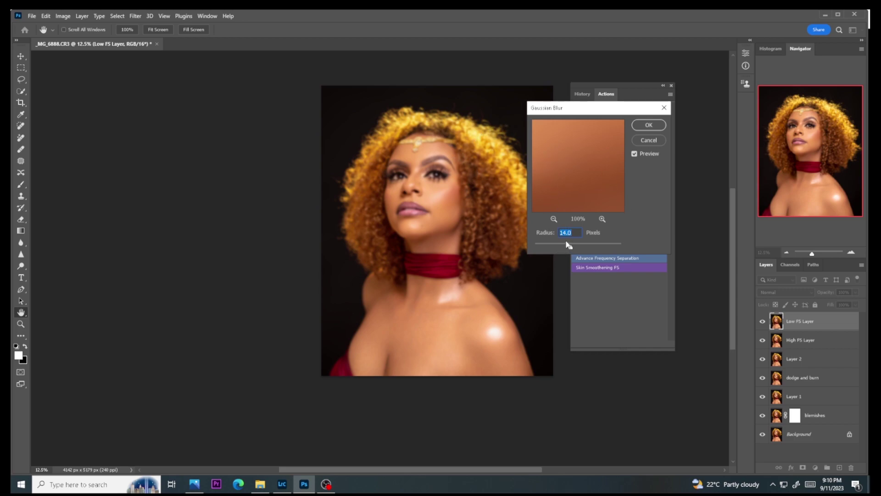
type("6")
left_click(647, 125)
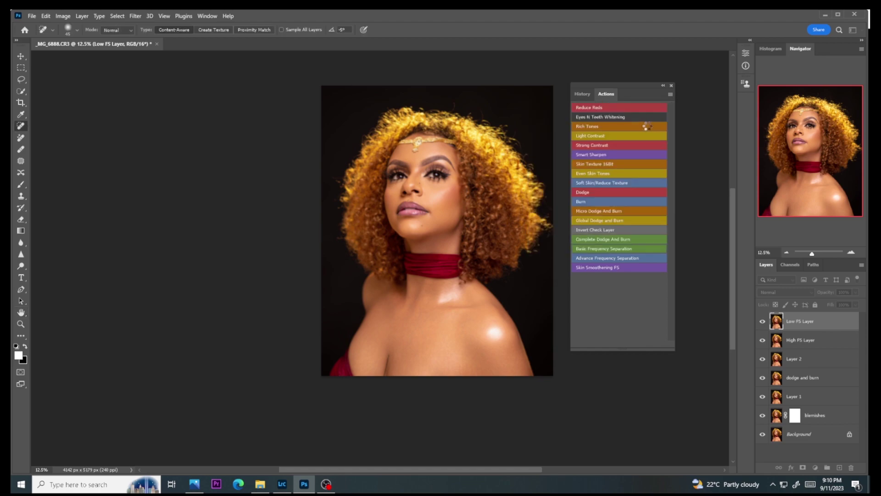
left_click(663, 86)
Add a Black & White adjustment layer above the High FS Layer and lower its reds to about -93
left_click(772, 317)
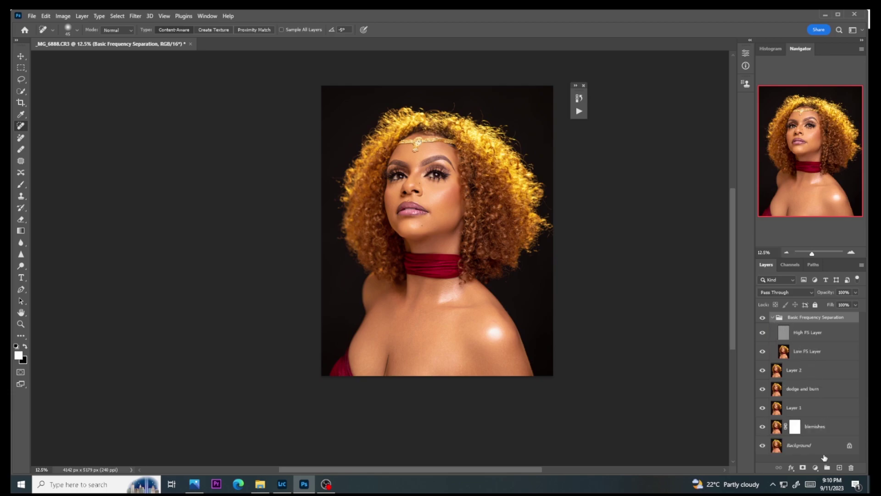
left_click(815, 467)
left_click(826, 399)
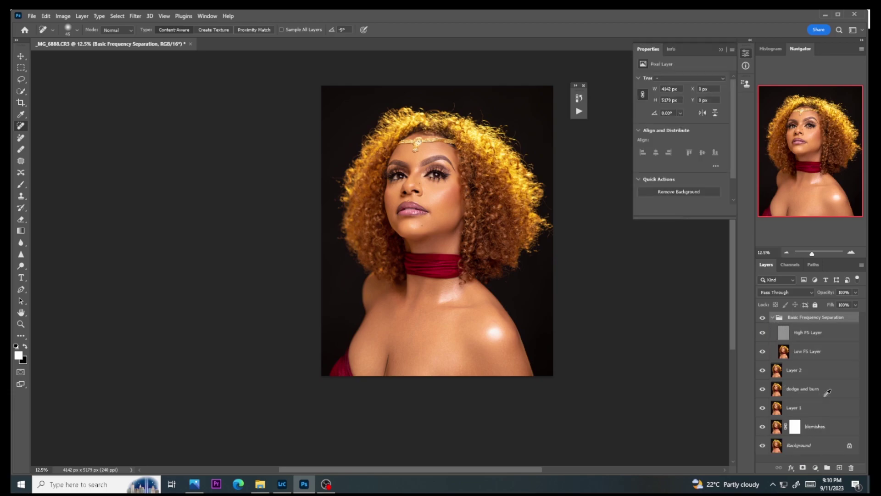
left_click_drag(680, 112, 661, 114)
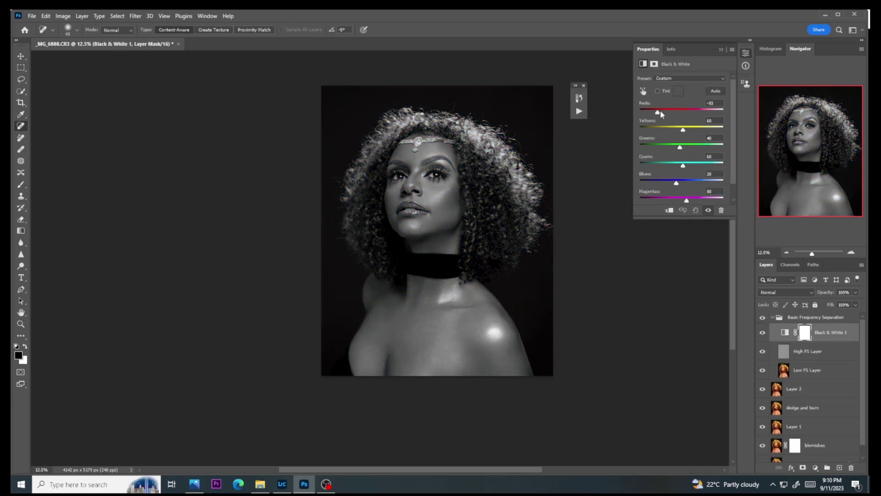
left_click(736, 51)
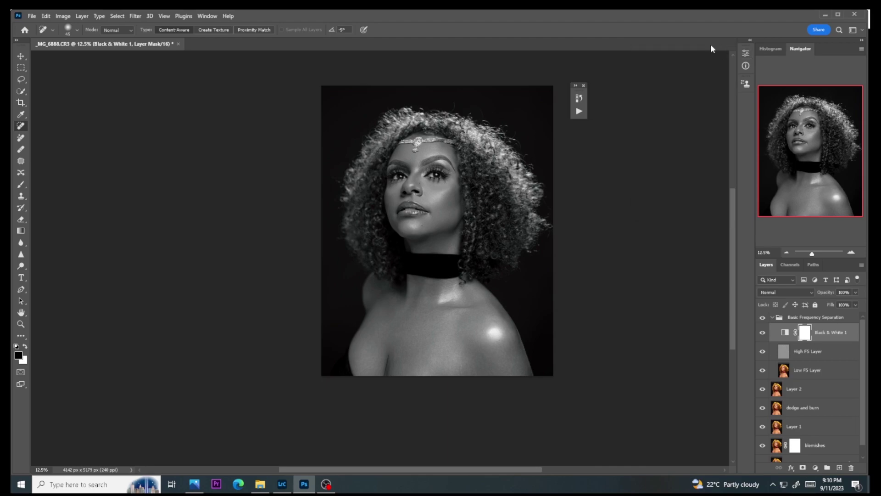
Select the Low FS Layer and switch to the Mixer Brush Tool for working on the skin
key("ctrl+plus")
left_click_drag(731, 237, 731, 220)
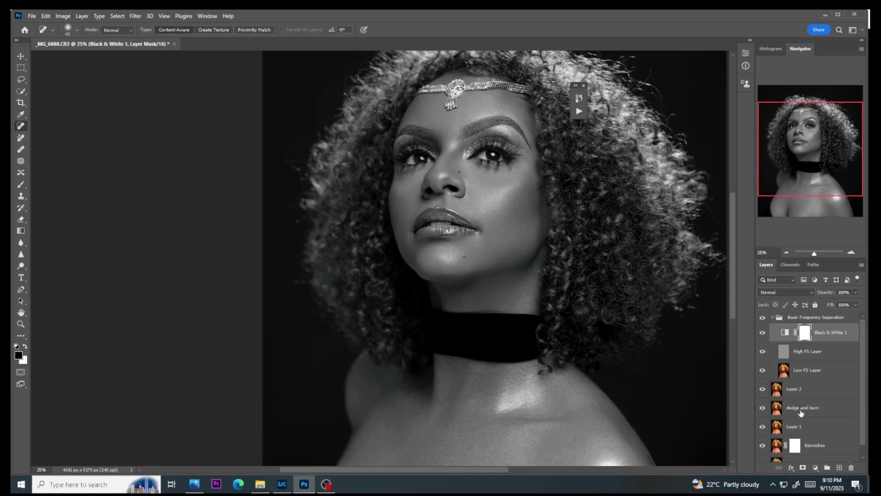
left_click(798, 376)
key("g")
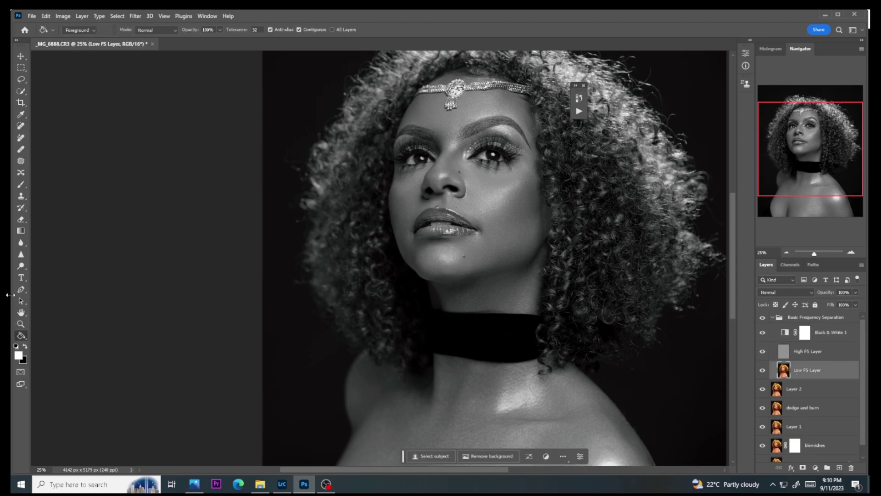
right_click(21, 335)
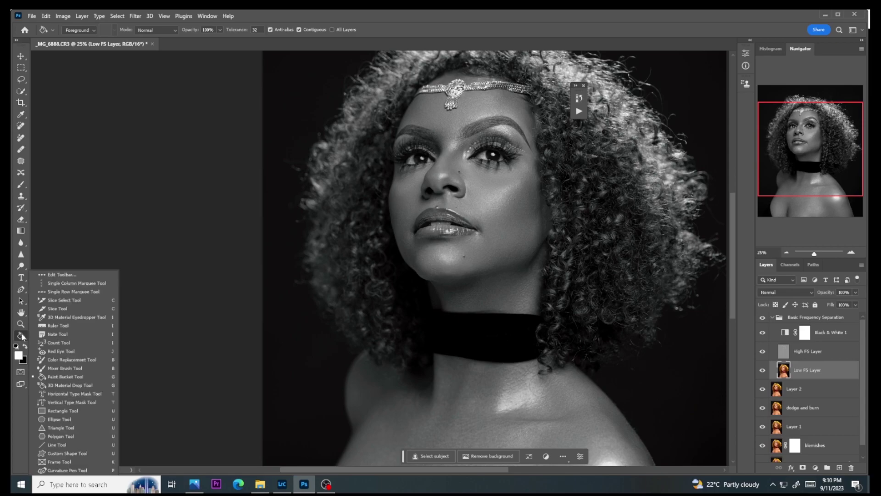
left_click(60, 368)
Clean the Mixer Brush's loaded color and set its smoothing to 0%
left_click(73, 32)
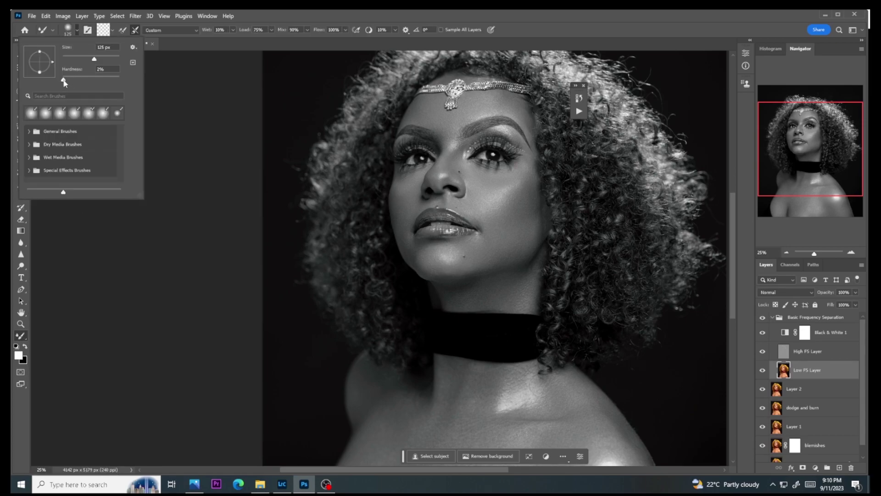
left_click(113, 30)
left_click(112, 55)
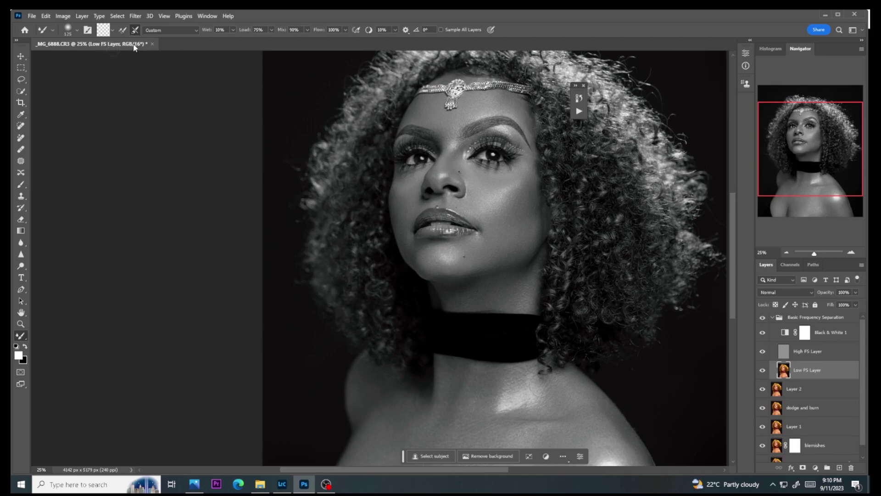
left_click(113, 31)
left_click(123, 50)
left_click(113, 31)
left_click(111, 48)
left_click(394, 30)
left_click_drag(394, 39, 379, 44)
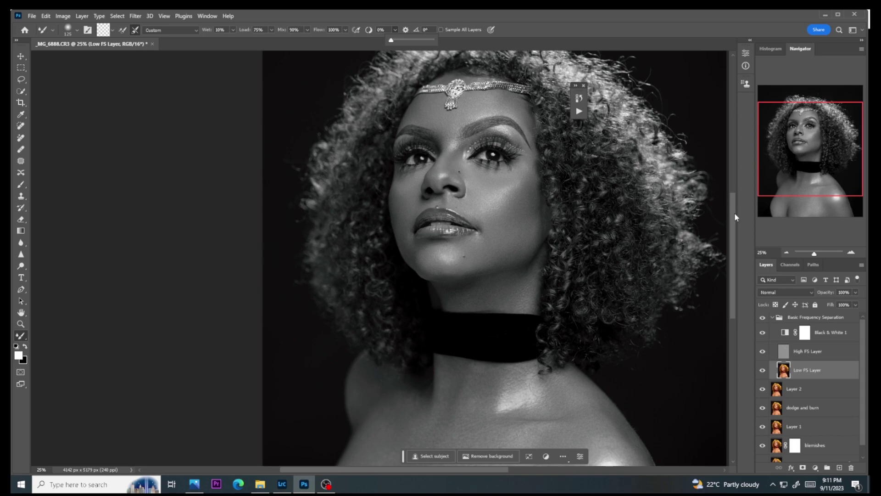
Blend the facial skin tones on the Low FS Layer with the Mixer Brush, enlarging the brush to 250 px
scroll(727, 205, "up", 2)
scroll(728, 204, "up", 2)
key("bracketright")
key("bracketright")
key("bracketright")
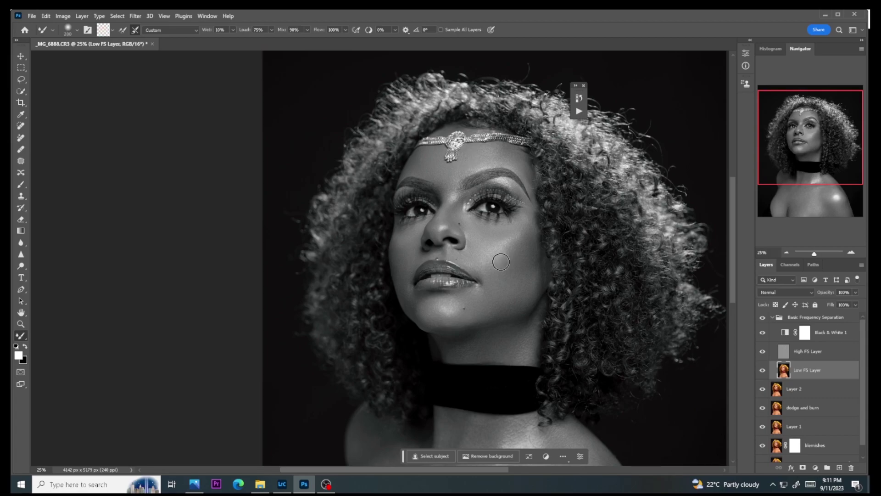
key("bracketright")
key("bracketright")
key("bracketleft")
Blend the neck, chest and shoulder skin on the Low FS Layer with the Mixer Brush enlarged to 500 px
scroll(502, 328, "down", 3)
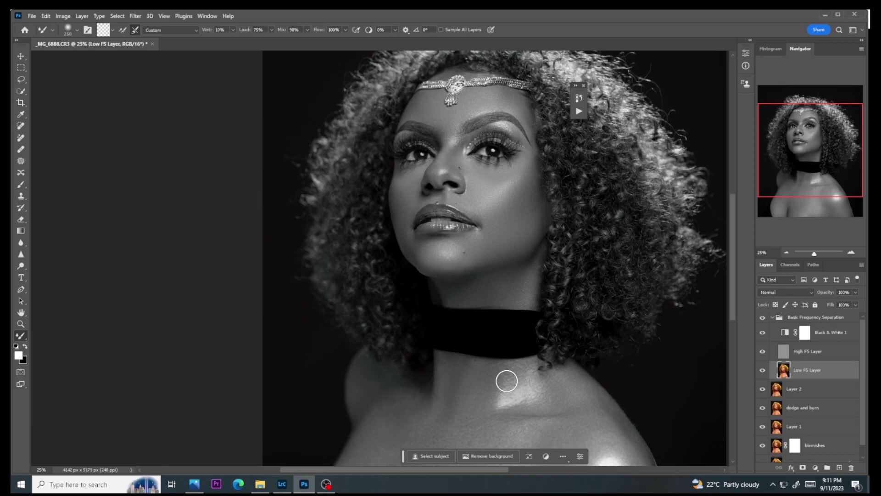
scroll(506, 381, "down", 3)
key("bracketright")
key("bracketright")
key("bracketright")
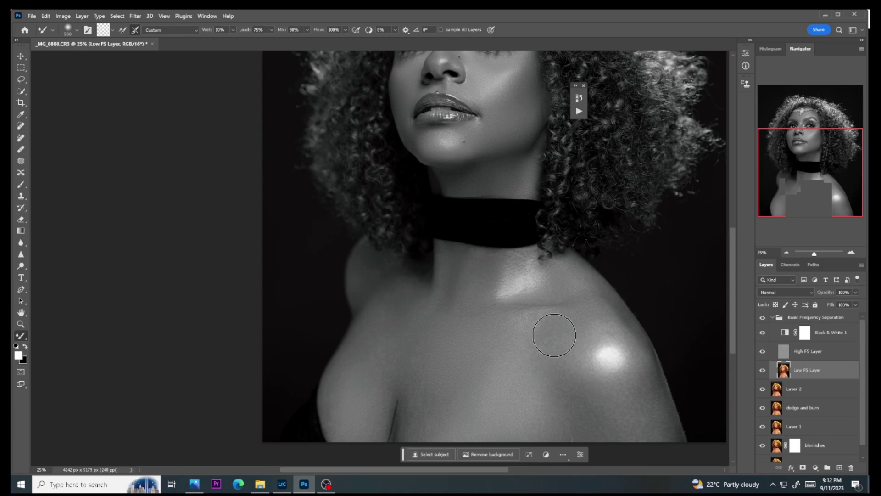
Hide the Black & White layer and stamp the visible layers into a new layer above the frequency separation group
left_click(762, 332)
scroll(663, 268, "down", 2)
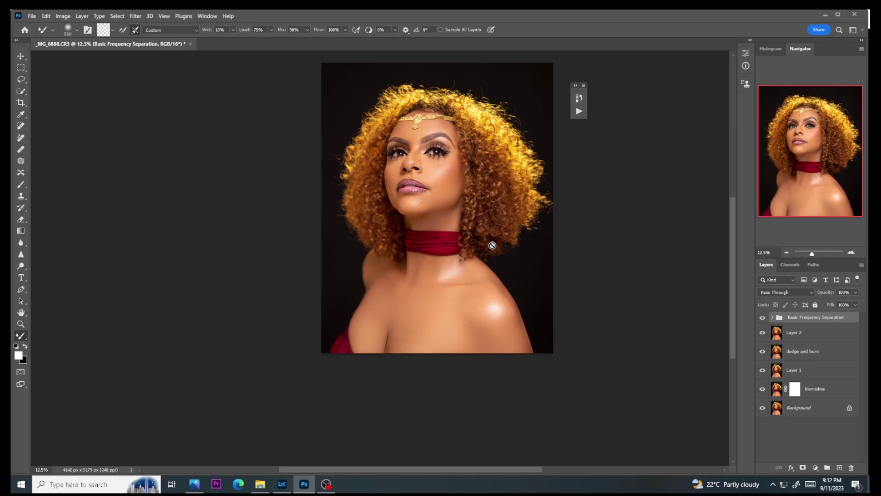
key("ctrl+shift+alt+e")
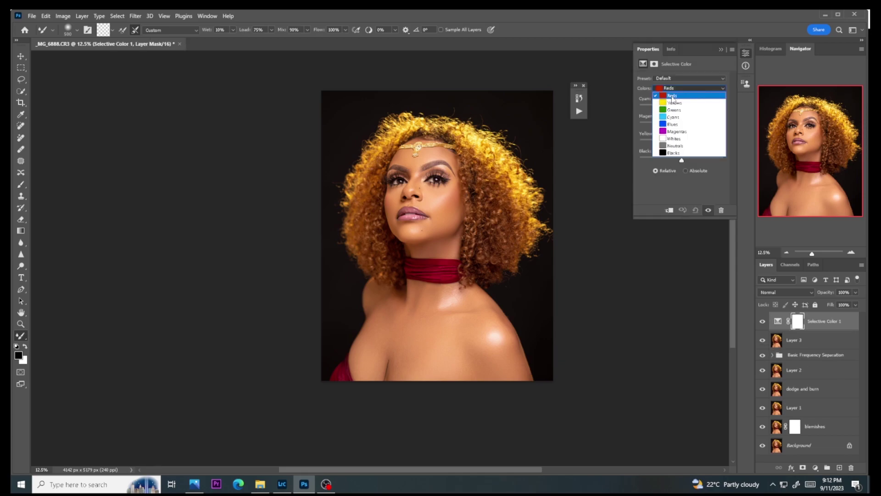
Adjust the Reds in a Selective Color layer on top of the stack to cyan -11% and yellow +14%
left_click(673, 96)
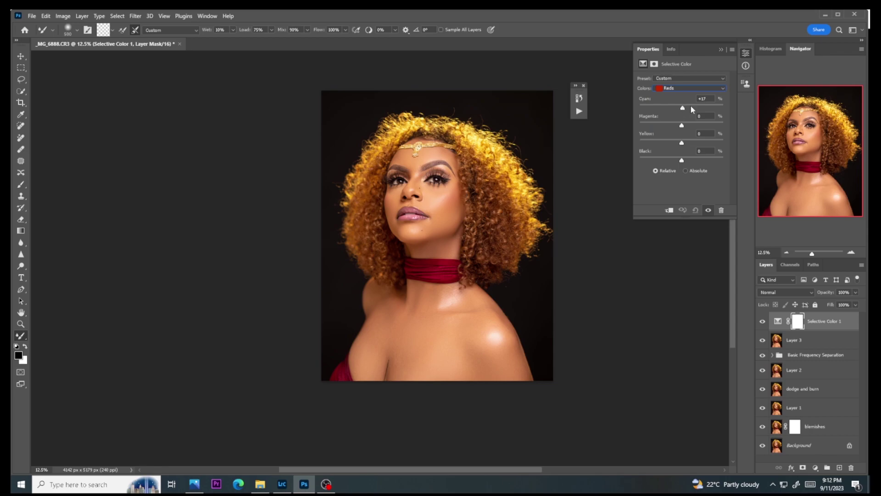
left_click_drag(682, 108, 676, 107)
left_click_drag(681, 142, 690, 142)
left_click_drag(681, 143, 681, 143)
left_click(682, 88)
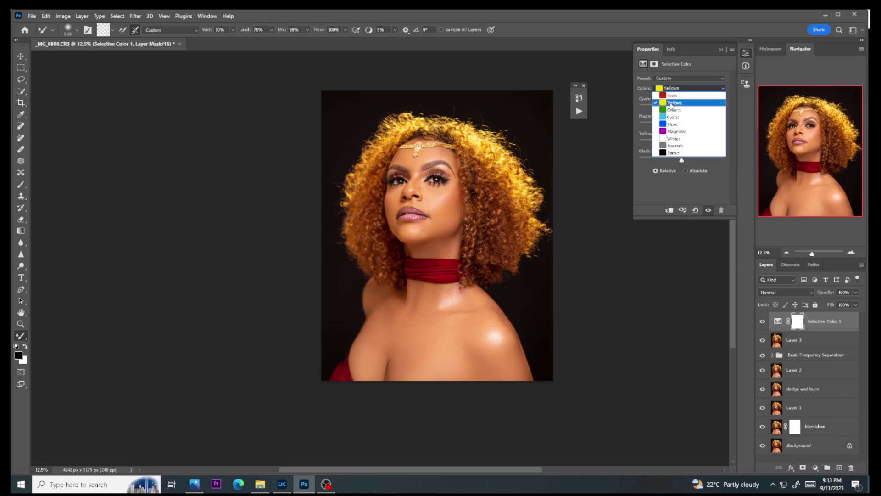
left_click(671, 95)
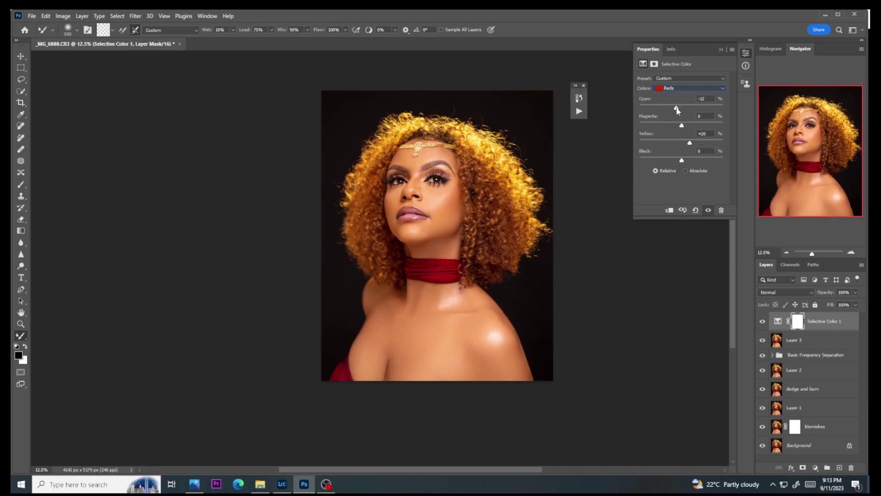
left_click_drag(677, 109, 677, 109)
left_click(723, 50)
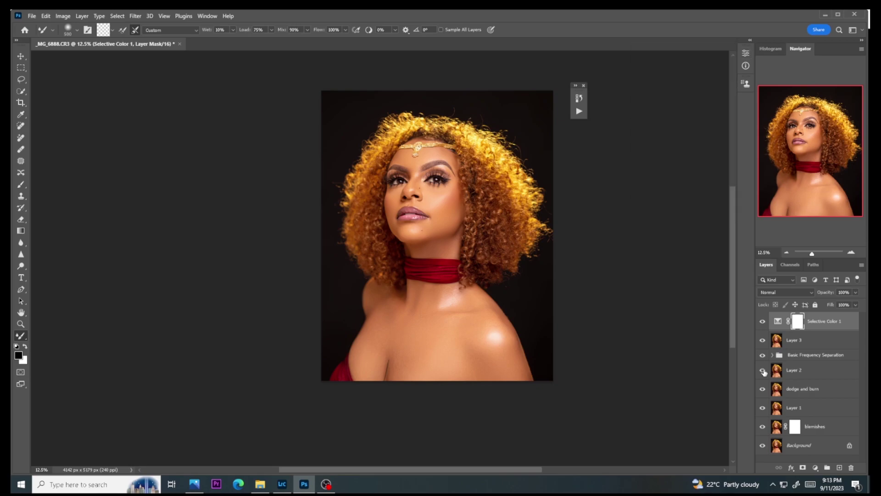
Compare the portrait with and without the Selective Color layer and reduce the layer's opacity to 70%
left_click(761, 323)
left_click(762, 323)
left_click(856, 292)
left_click_drag(855, 303, 844, 305)
Add a Gradient Map adjustment layer using the Sepia Antique preset from the Photographic Toning gradients
left_click(816, 467)
left_click(819, 455)
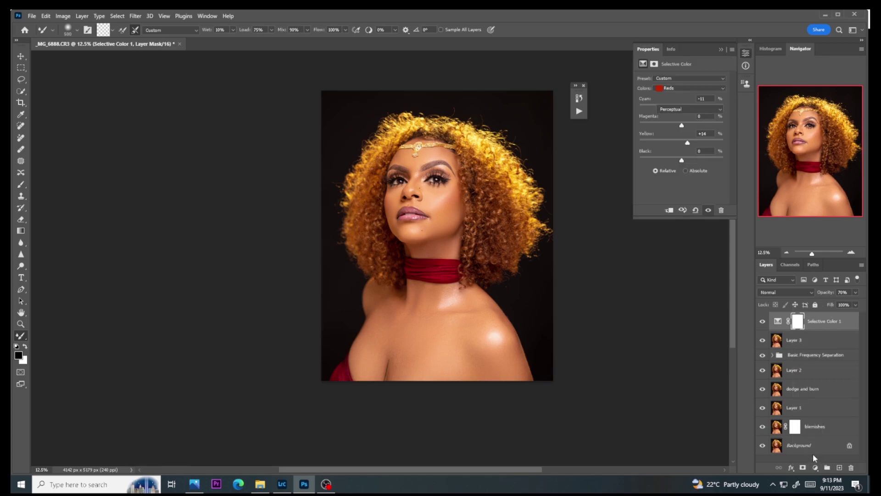
left_click(683, 83)
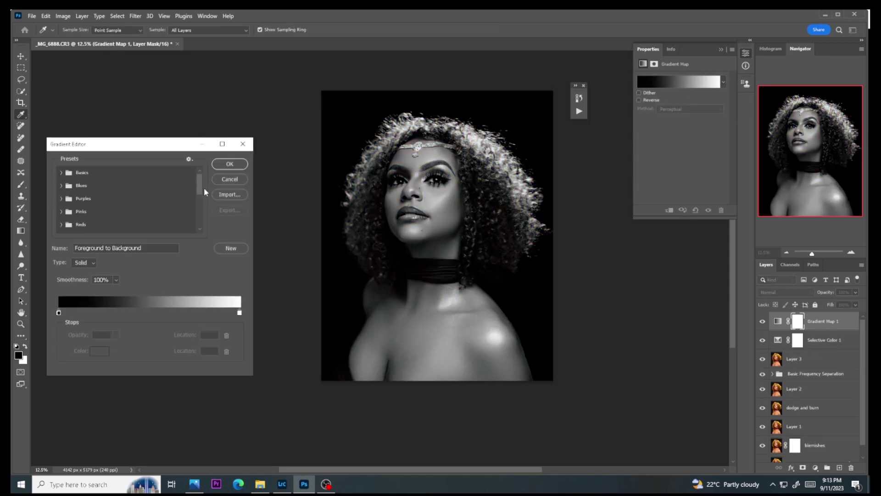
left_click_drag(203, 185, 202, 222)
left_click(61, 226)
left_click_drag(201, 203, 197, 232)
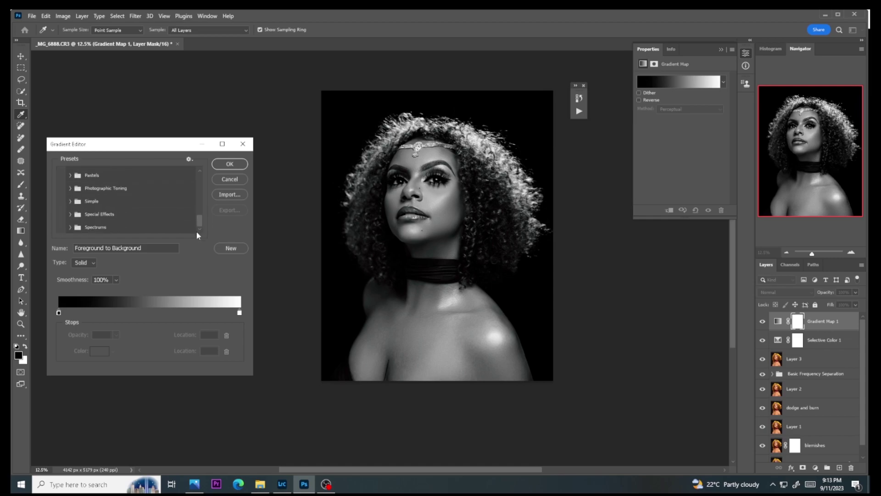
left_click(70, 188)
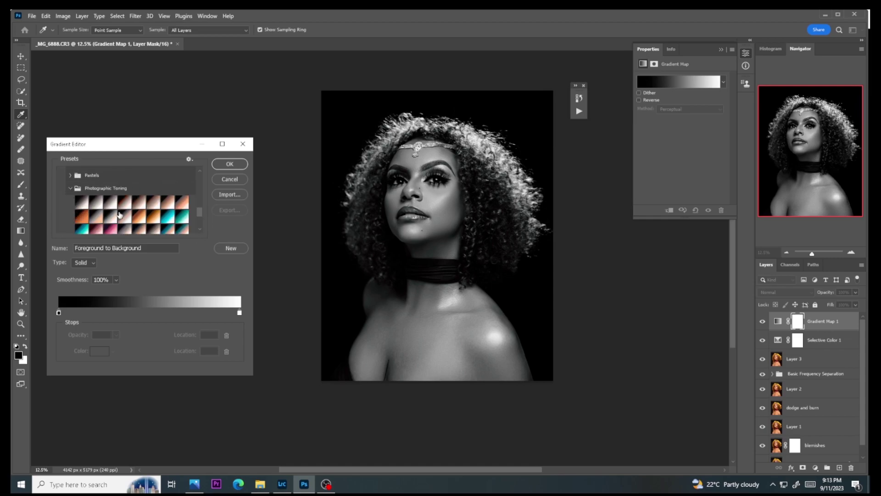
left_click(81, 216)
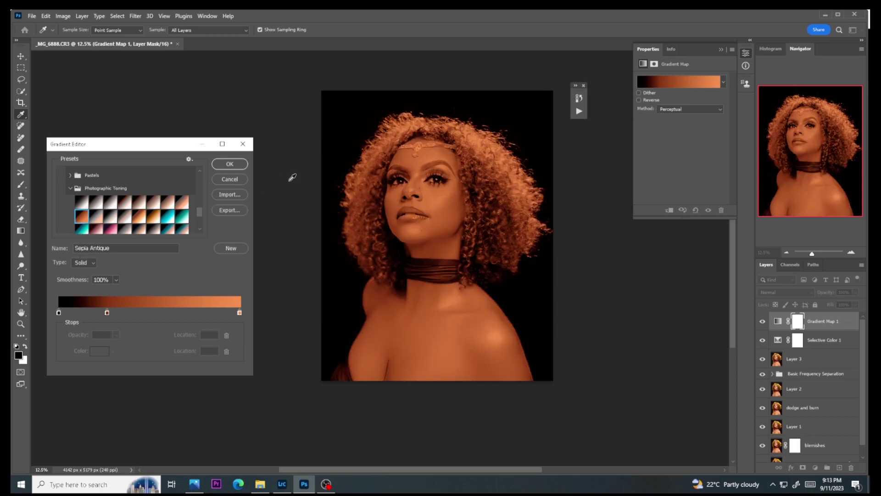
left_click(229, 165)
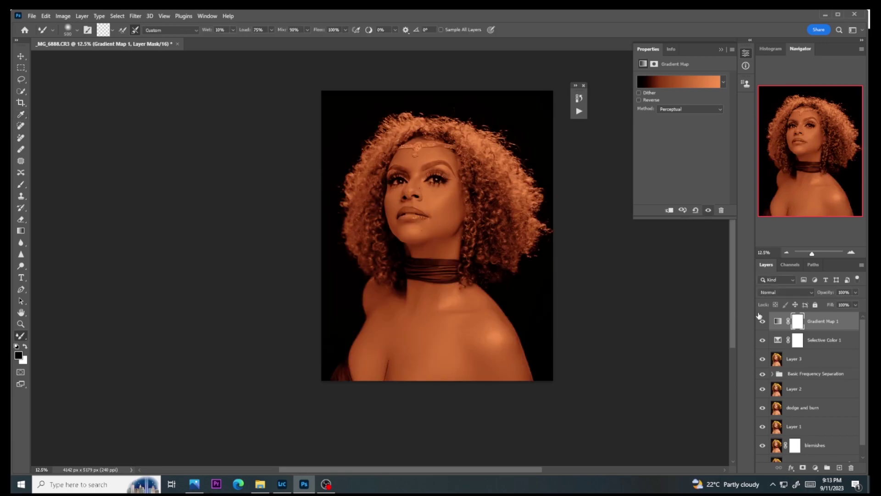
Set the Gradient Map layer's blend mode to Soft Light and reduce its opacity to 8%
left_click(783, 296)
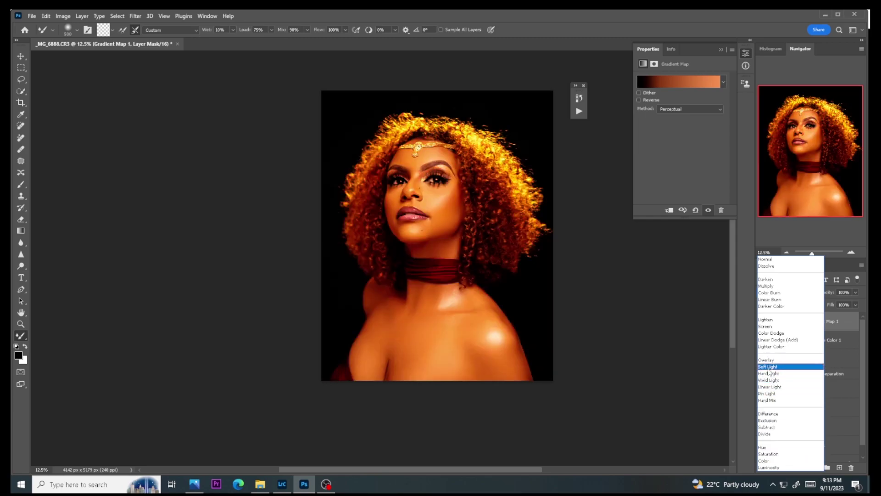
left_click(769, 366)
left_click(855, 292)
left_click_drag(849, 302, 818, 305)
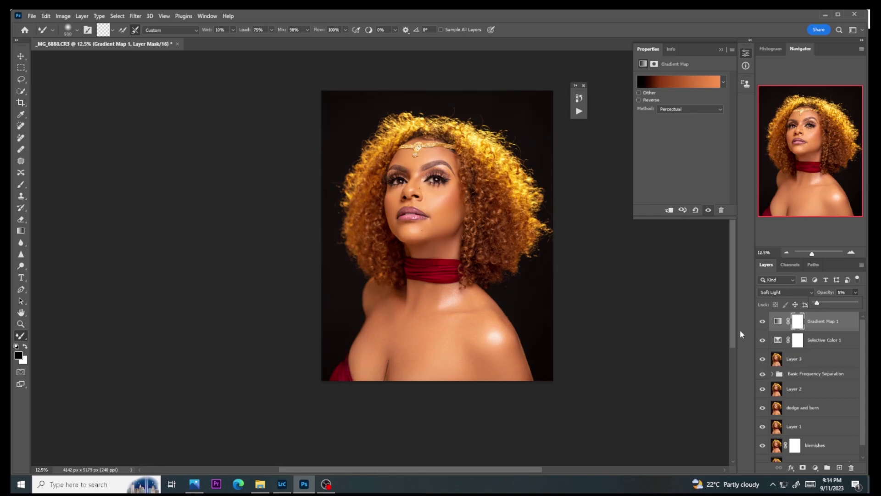
Add a Hue/Saturation adjustment layer and raise the Yellows saturation to about +45
left_click(815, 467)
left_click(821, 382)
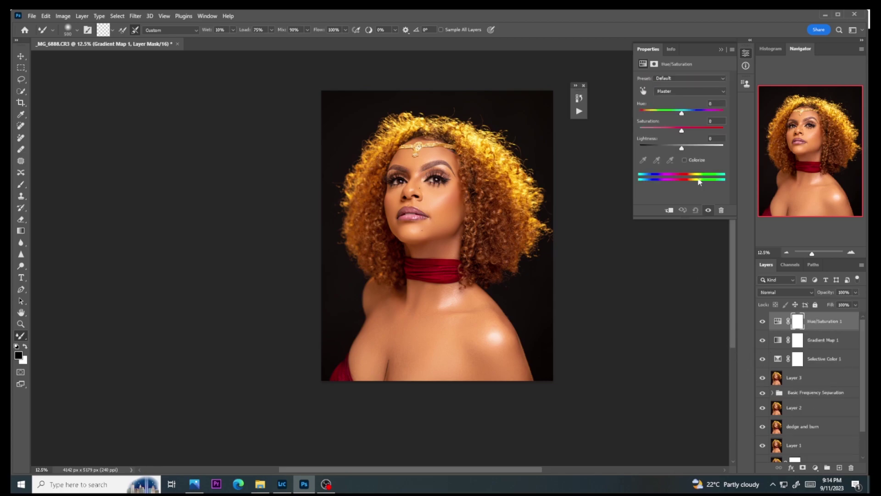
left_click(678, 95)
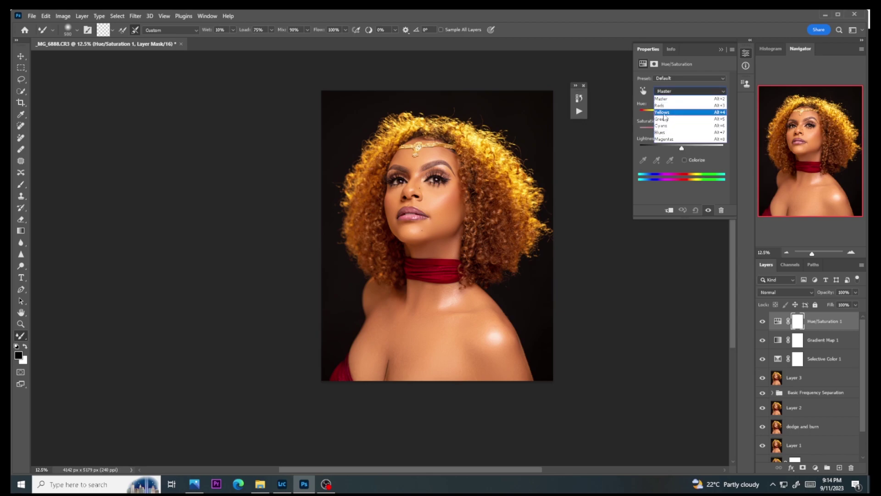
left_click(679, 113)
left_click_drag(683, 127, 701, 130)
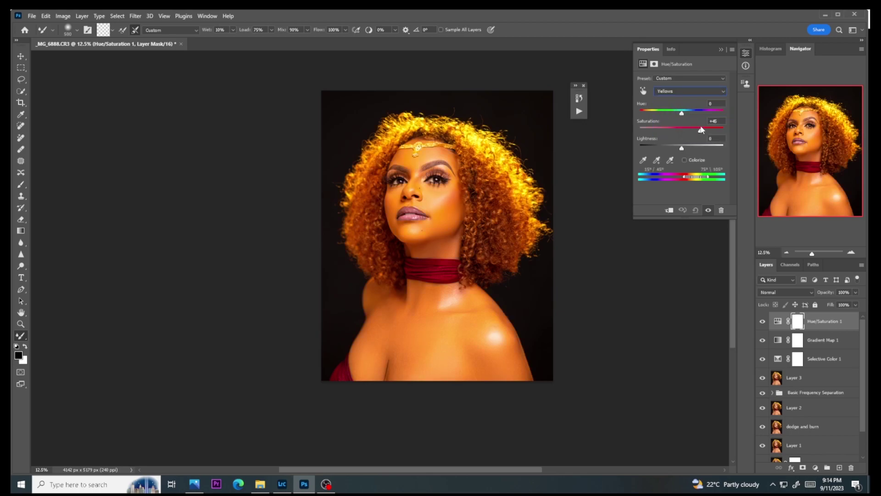
left_click(721, 49)
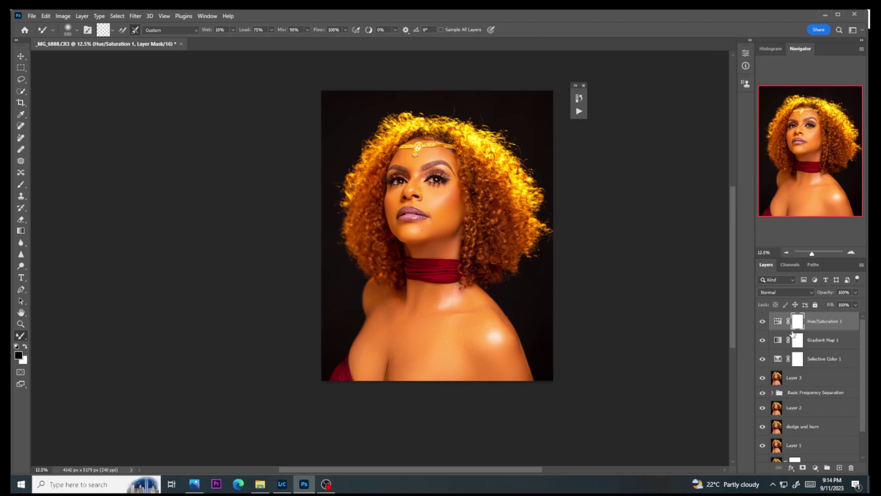
Invert the Hue/Saturation layer mask and paint white over the hair with an enlarged soft brush to restrict the saturation boost to it
key("ctrl+i")
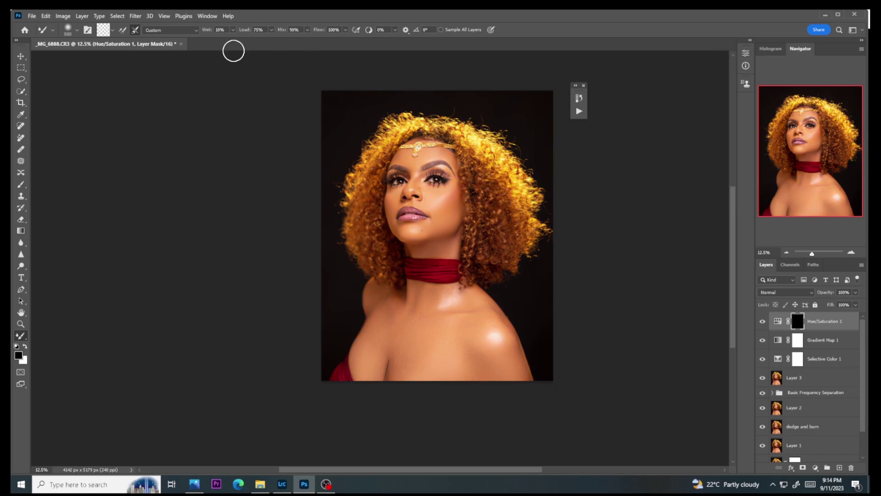
left_click(21, 184)
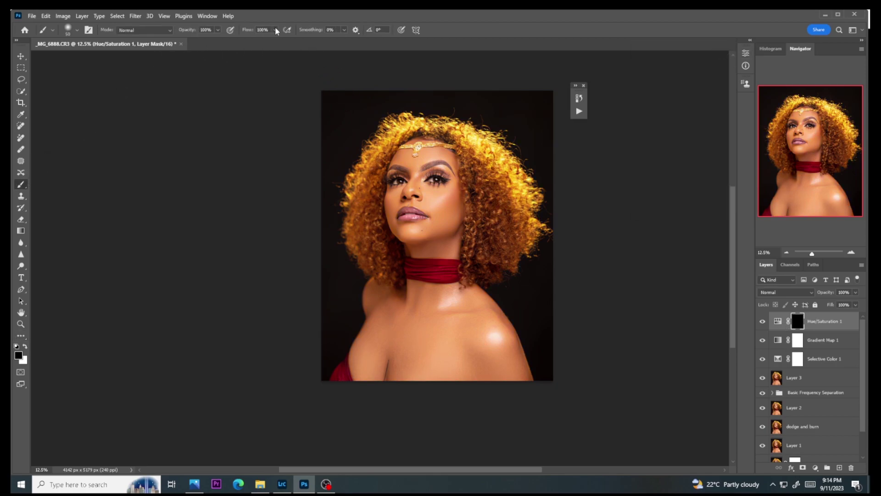
left_click(275, 29)
left_click(308, 139)
key("bracketright")
key("bracketright")
key("bracketright")
key("bracketright")
key("bracketright")
key("bracketright")
key("bracketright")
key("bracketright")
key("bracketright")
key("bracketright")
key("x")
left_click_drag(456, 122, 376, 248)
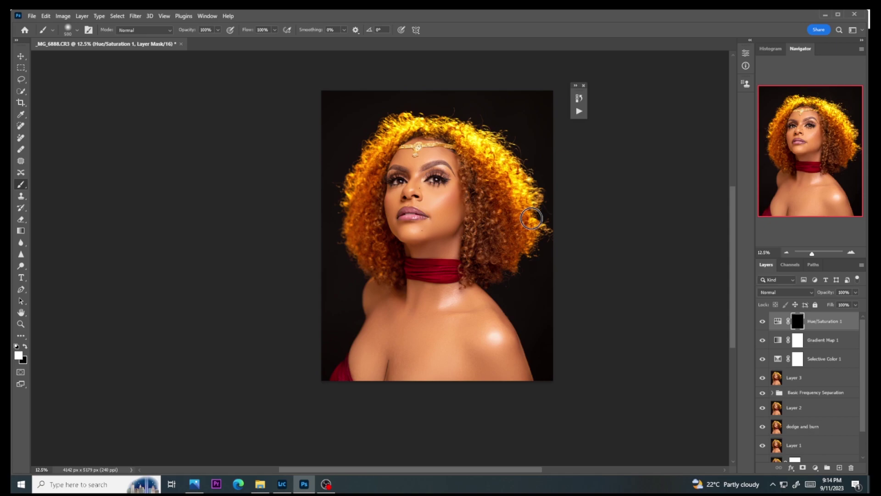
left_click_drag(531, 219, 650, 219)
Reduce the Hue/Saturation layer's opacity to 40%
left_click_drag(855, 292, 838, 306)
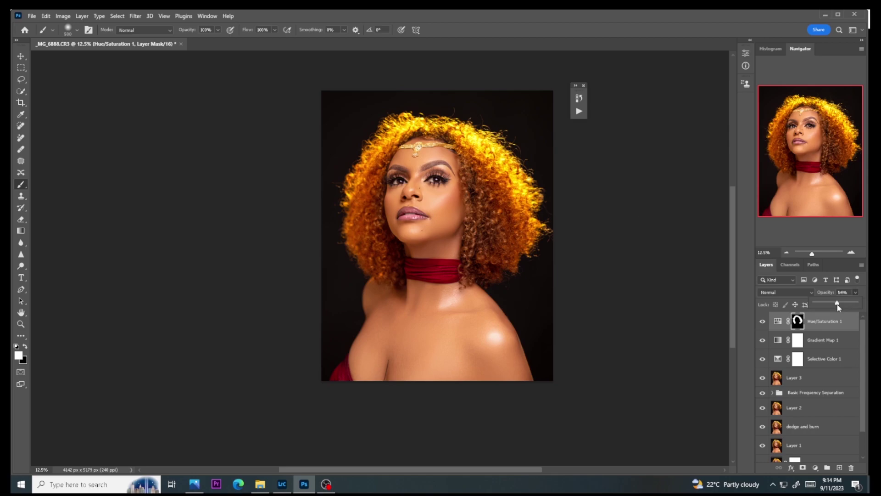
left_click_drag(838, 306, 831, 305)
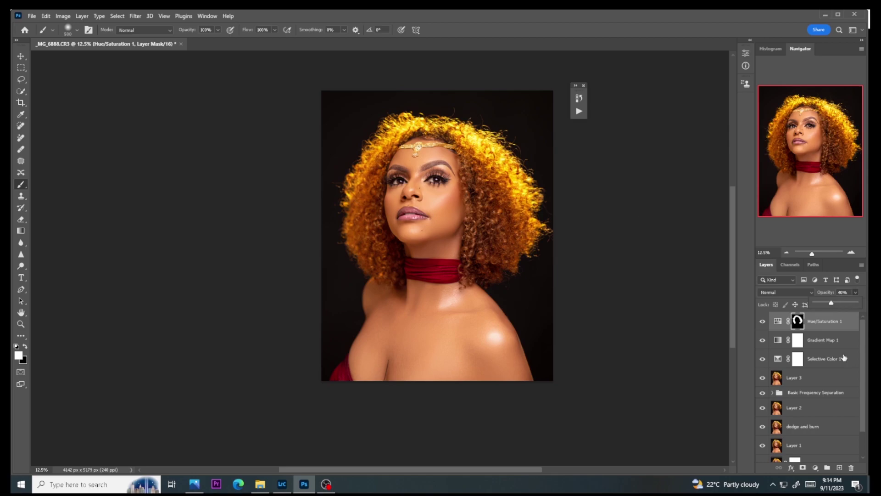
left_click(785, 302)
Run the Eyes N Teeth Whitening action on the portrait
left_click(578, 111)
left_click(490, 118)
left_click(552, 94)
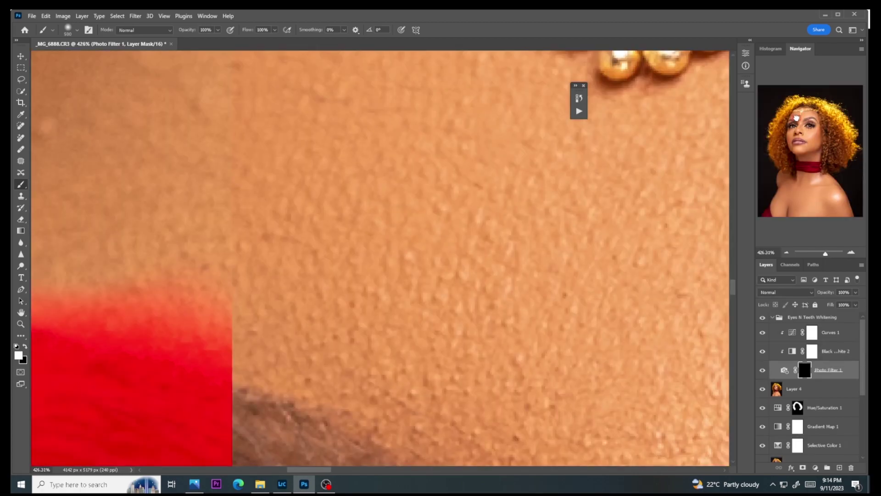
Paint white over the whites of both eyes on the Photo Filter layer mask, using a small soft brush
left_click_drag(797, 118, 812, 124)
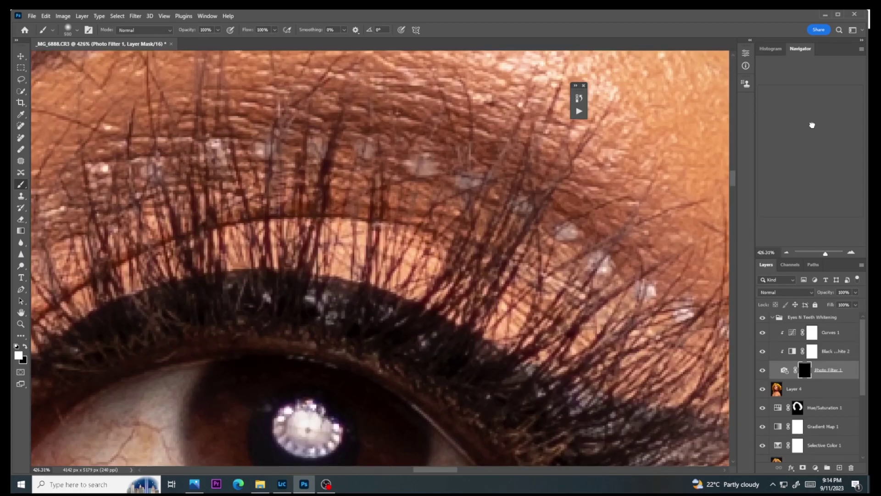
left_click(786, 252)
left_click(787, 253)
left_click(788, 252)
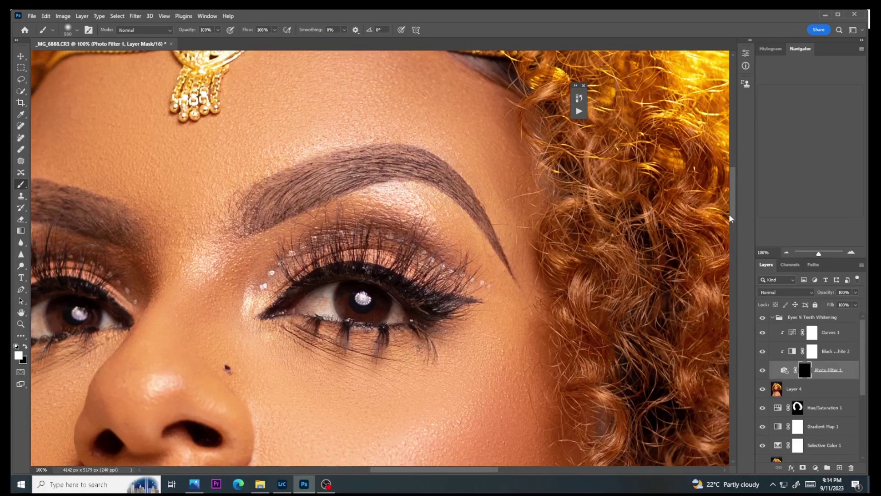
key("ctrl+minus")
key("bracketleft")
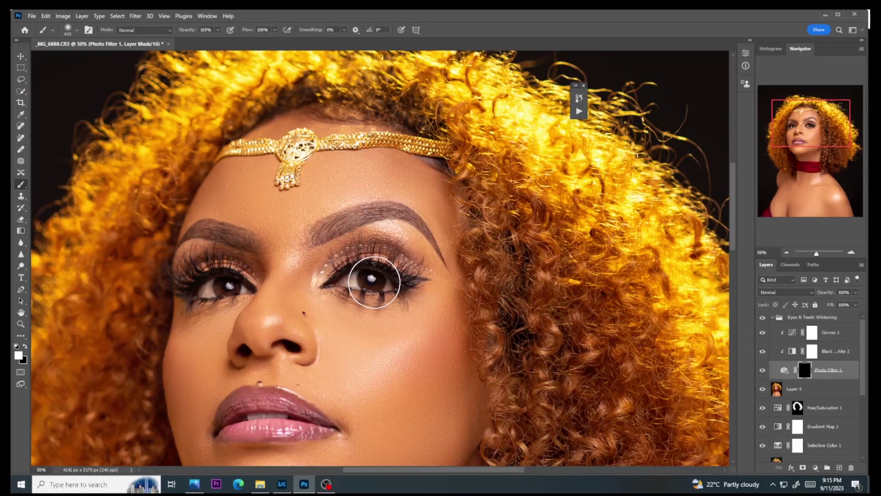
key("bracketleft")
key("bracketleft")
key("bracketleft")
key("bracketleft")
key("bracketleft")
key("bracketleft")
key("bracketleft")
key("bracketleft")
key("bracketleft")
key("bracketleft")
key("bracketleft")
key("bracketleft")
key("bracketleft")
left_click_drag(354, 273, 345, 287)
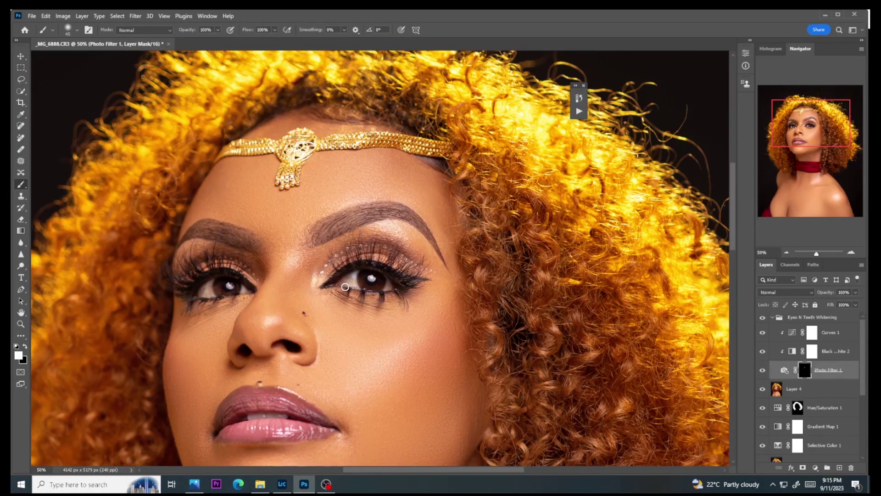
left_click_drag(345, 287, 387, 284)
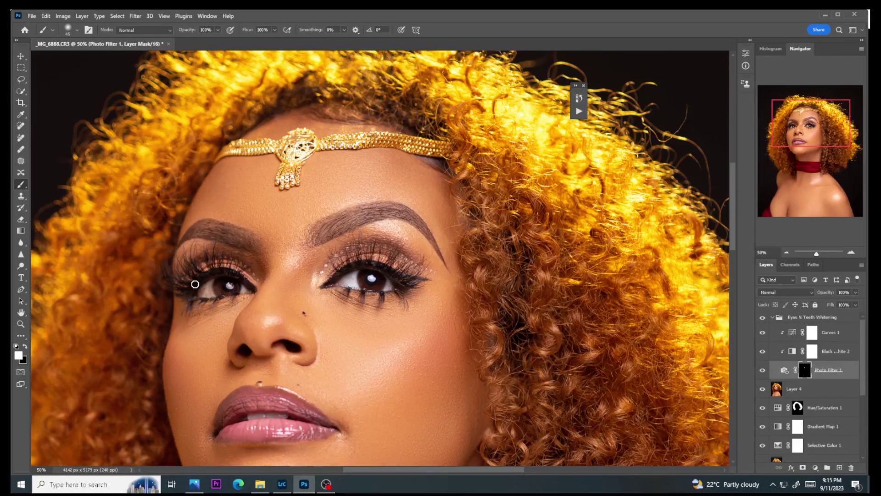
left_click_drag(195, 284, 250, 292)
key("x")
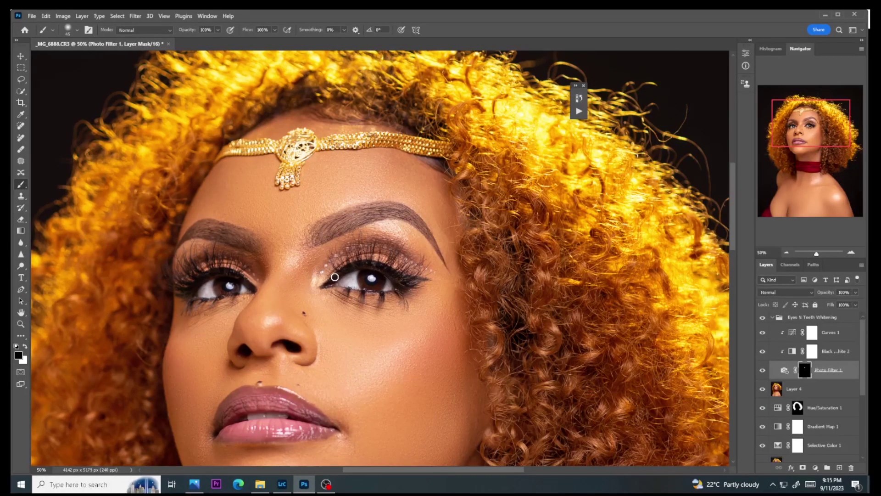
Collapse the Eyes N Teeth Whitening group and reduce its opacity to 66%
key("ctrl+minus")
key("ctrl+minus")
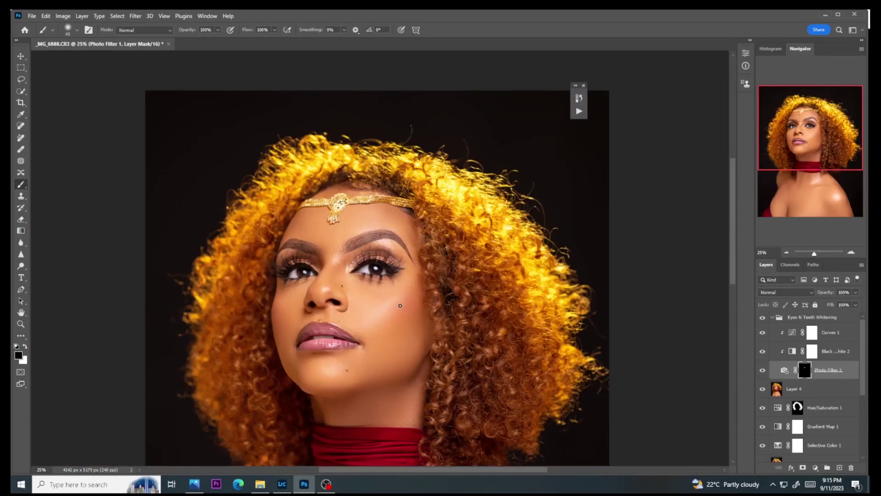
left_click(773, 317)
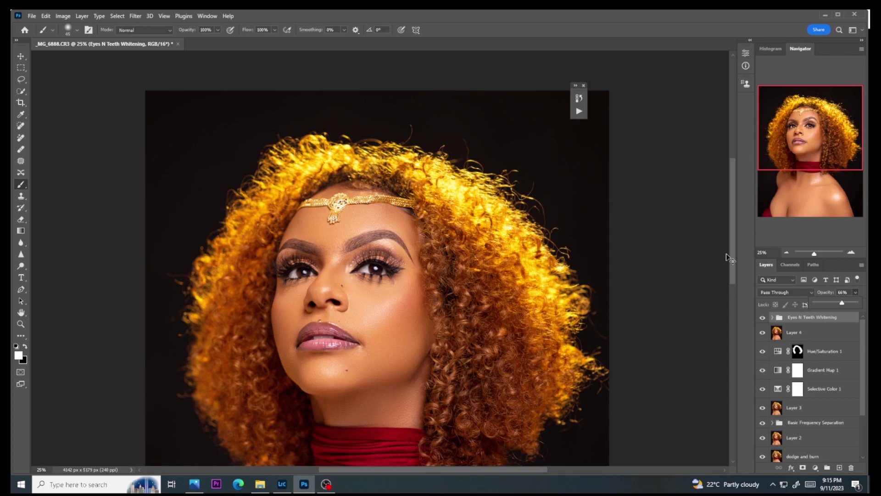
key("ctrl+minus")
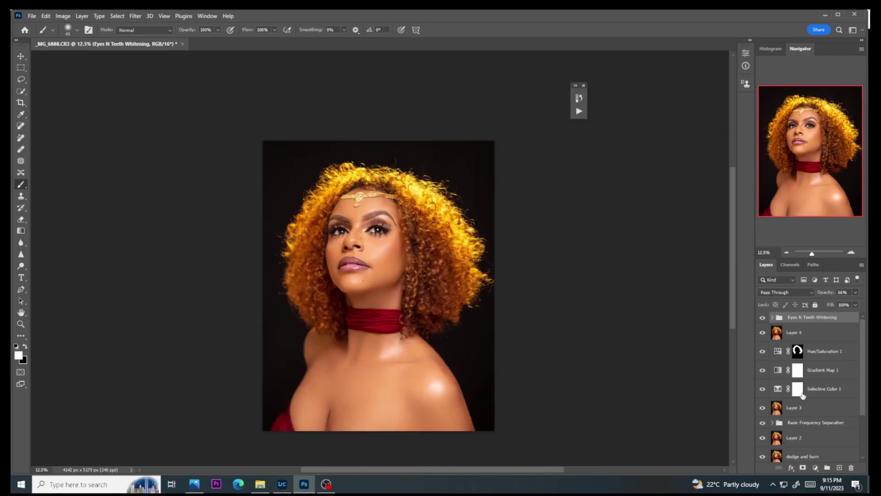
Group all layers above the Background and name the group "workflow"
scroll(802, 395, "down", 3)
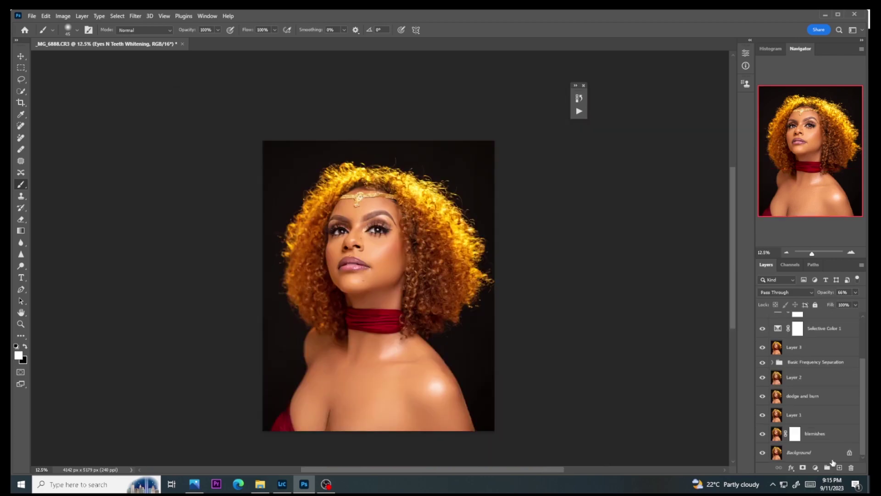
left_click(807, 432, "shift")
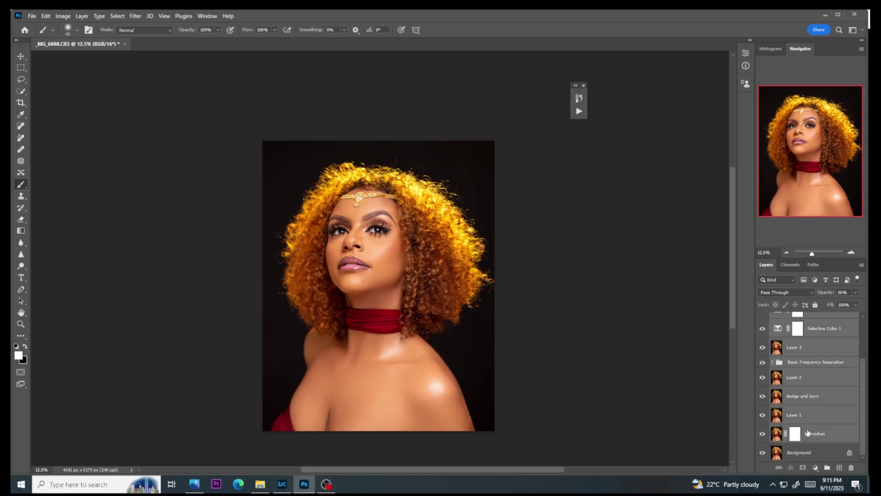
key("ctrl+g")
double_click(797, 318)
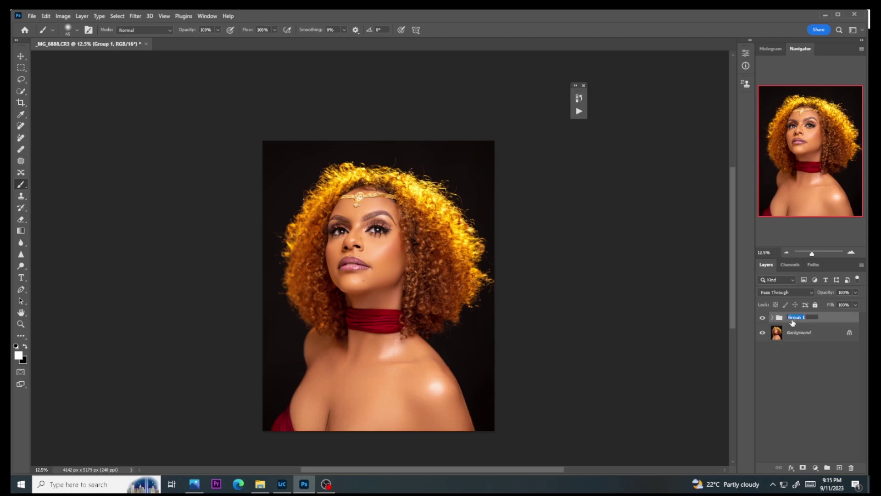
type("workflow")
key("Return")
Compare the portrait before and after retouching by toggling the visibility of the workflow group
left_click(762, 318)
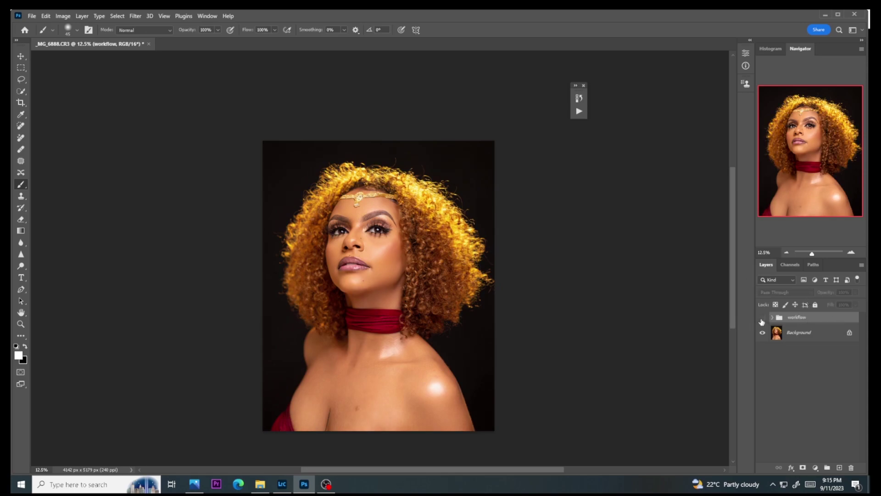
key("ctrl+plus")
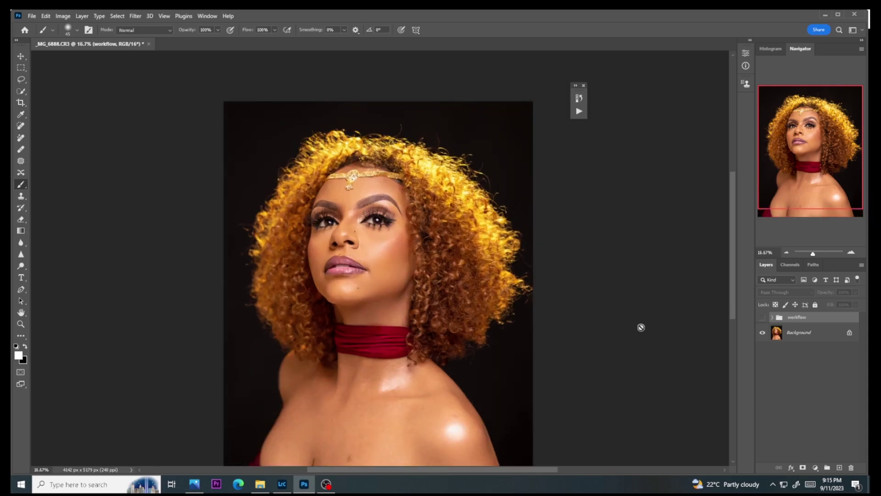
left_click(762, 320)
left_click(762, 323)
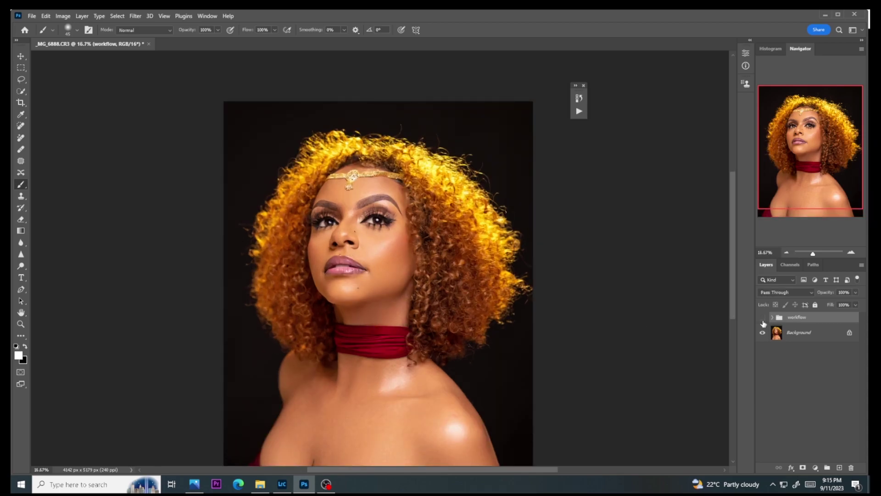
left_click(763, 323)
left_click(762, 320)
left_click(762, 320)
left_click(762, 321)
left_click(761, 321)
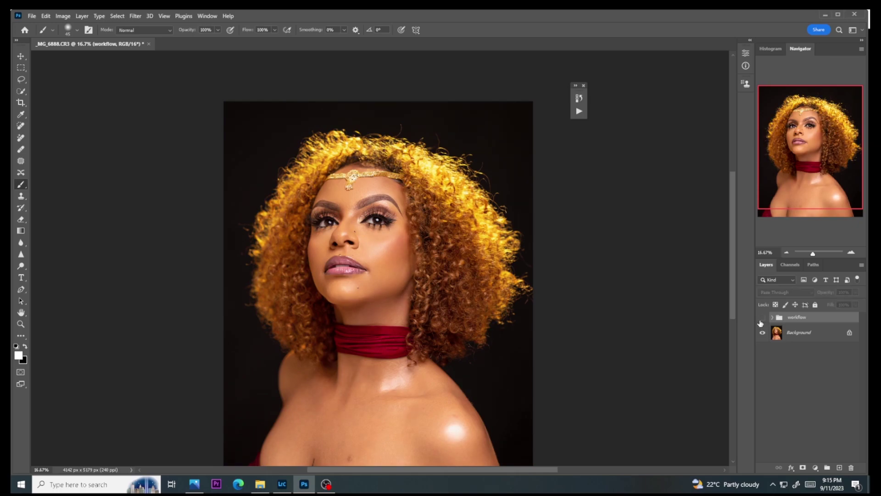
scroll(733, 312, "down", 1)
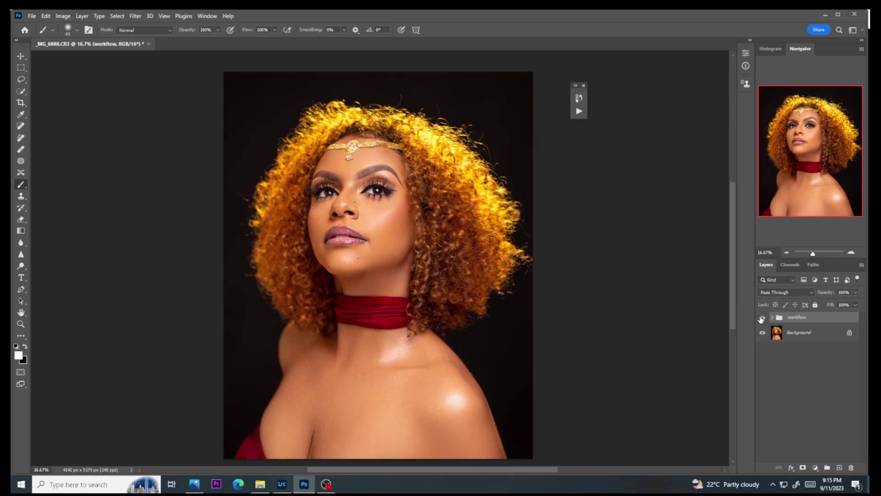
left_click(762, 318)
left_click(762, 318)
left_click(762, 320)
left_click(761, 319)
left_click(762, 319)
left_click(762, 319)
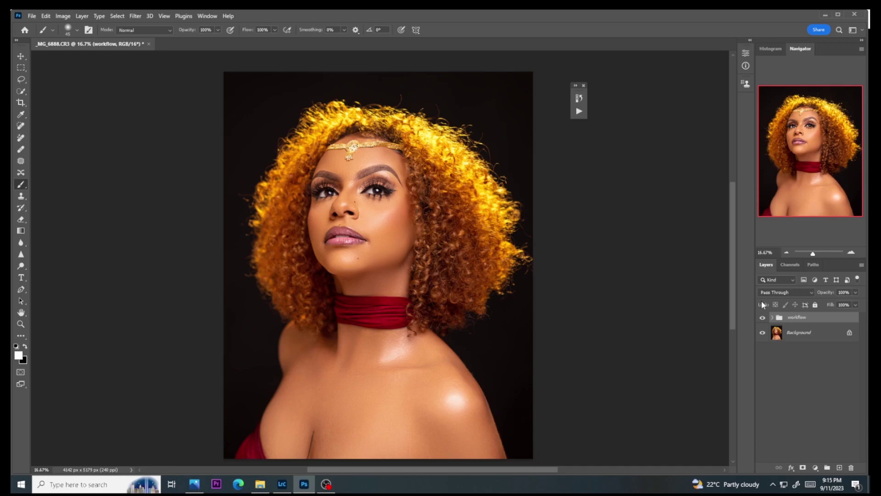